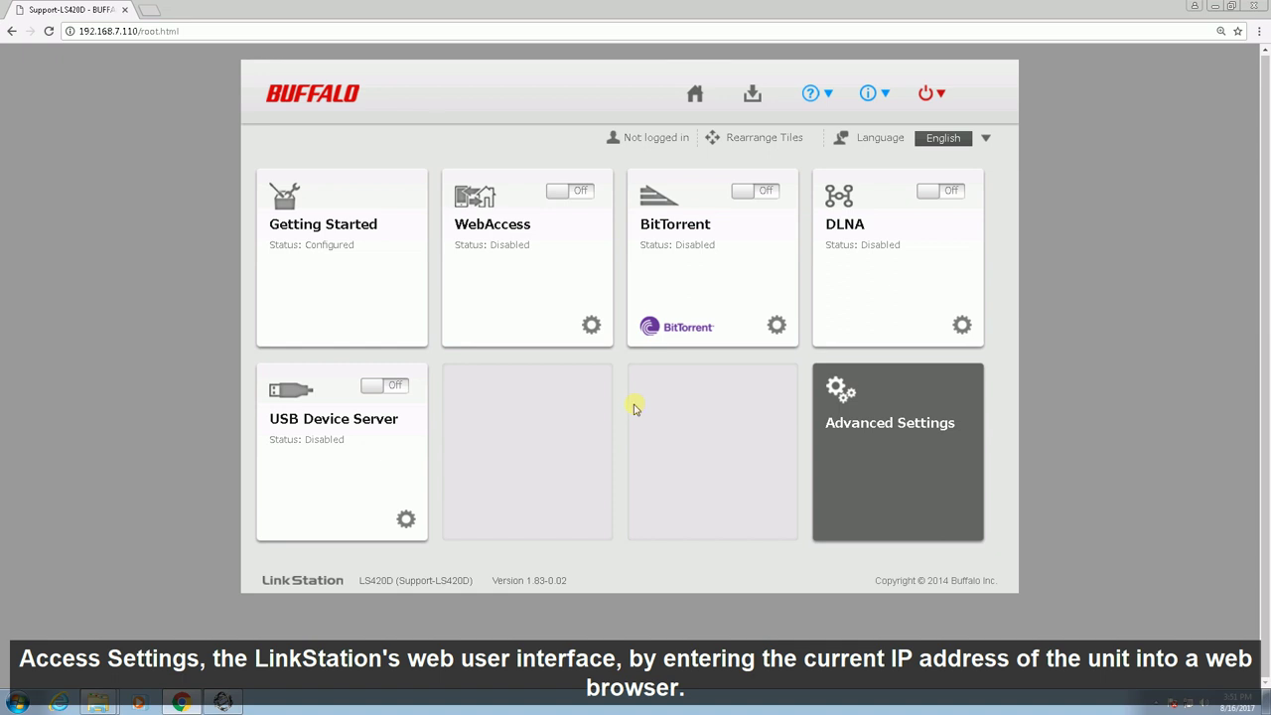
- Switch to NAS Navigator2 and open the settings page of the Support-LS420D unit
click(224, 703)
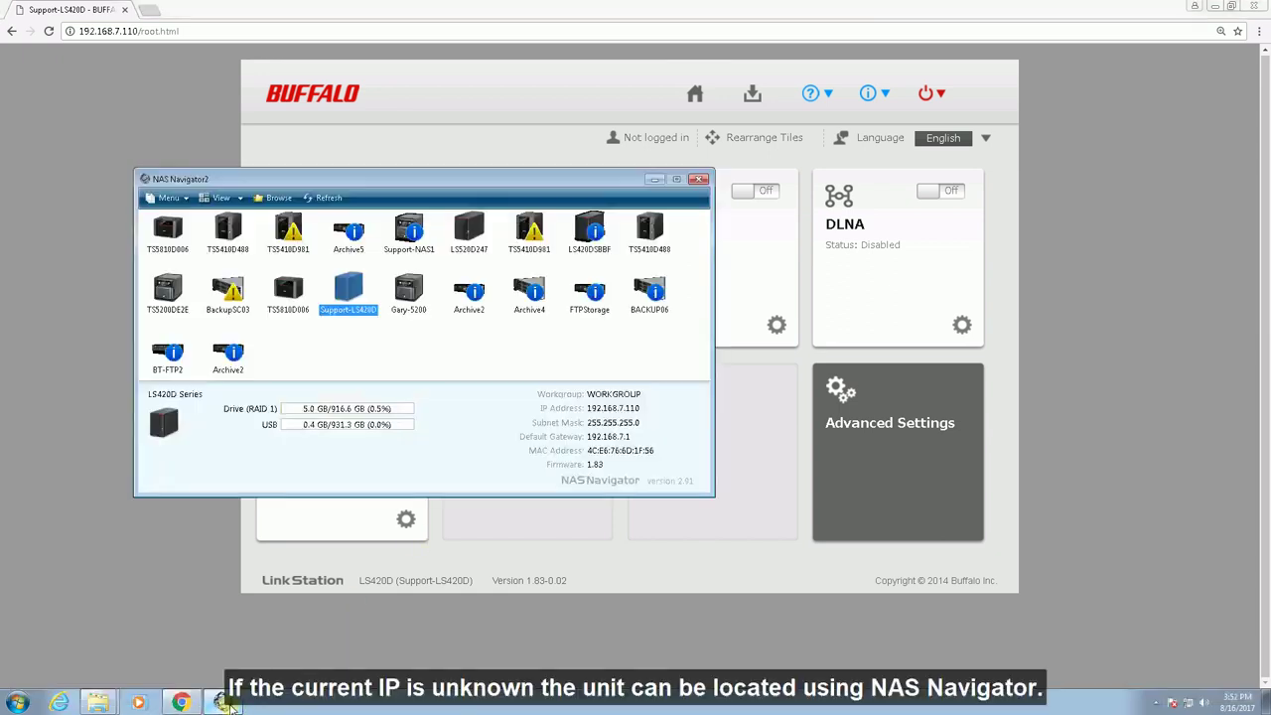
right_click(347, 300)
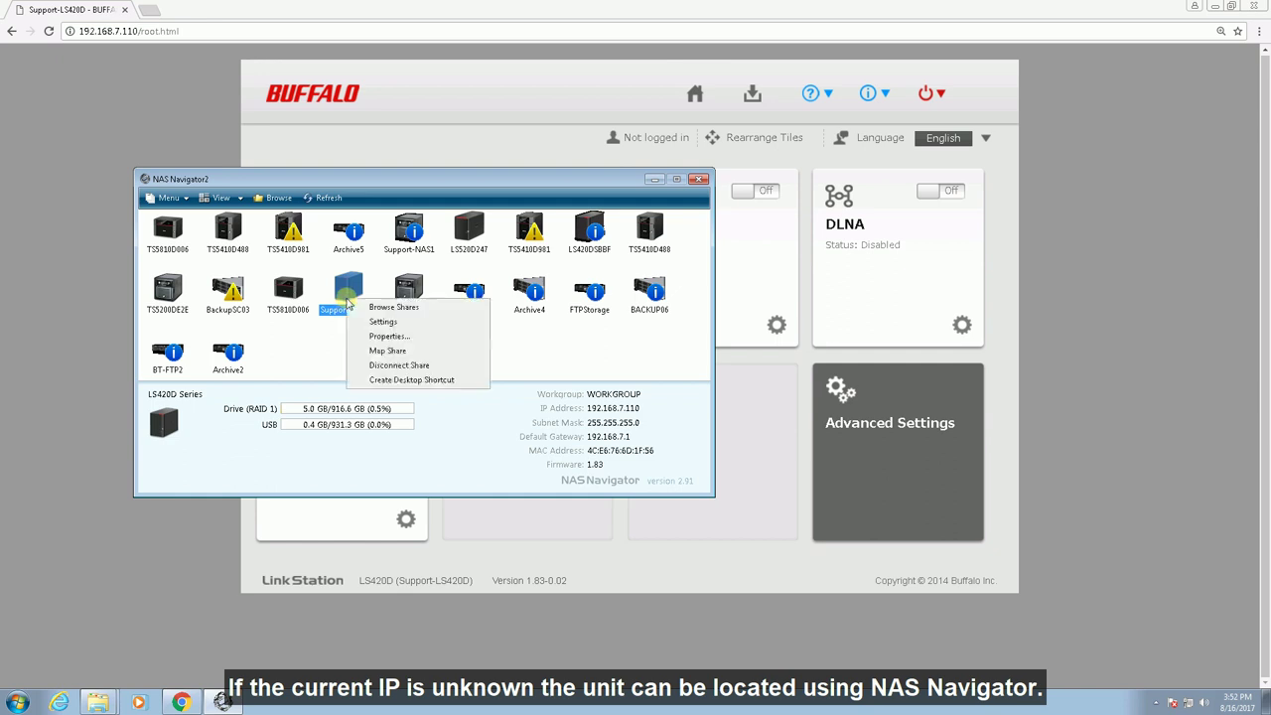
click(399, 325)
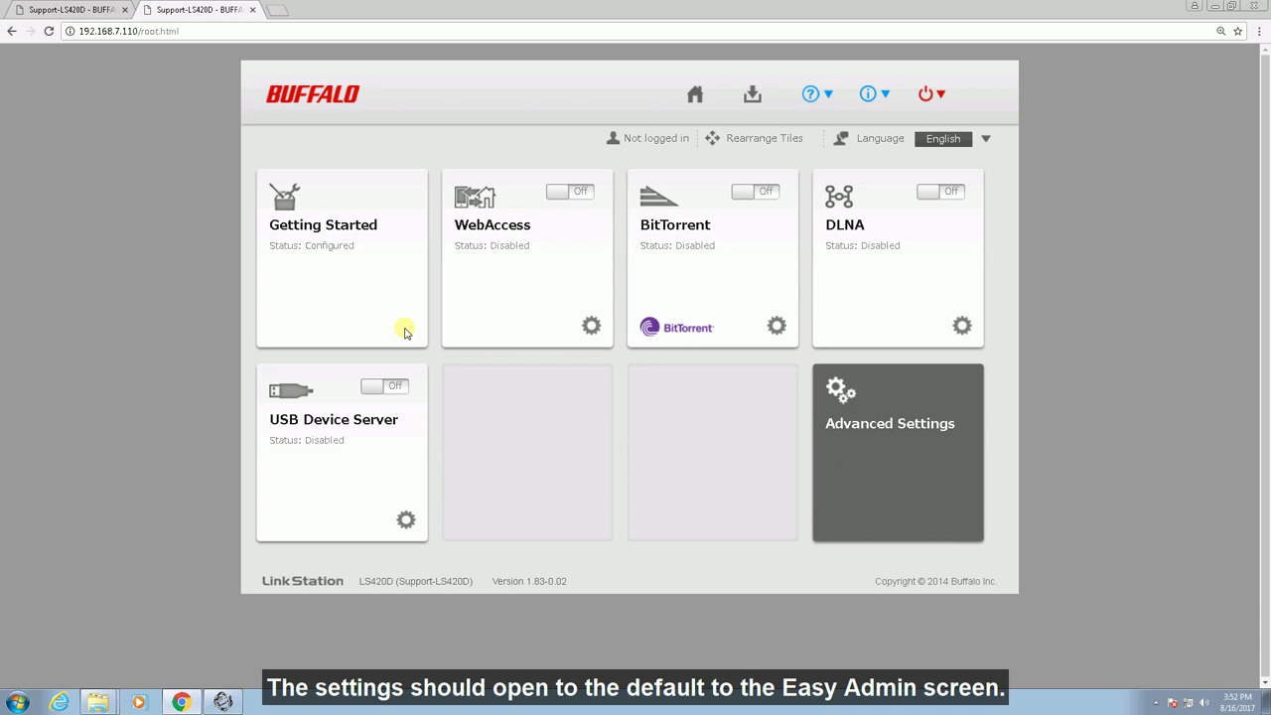
- Open Advanced Settings and log in as admin with the account password, using an unlimited time-out period
click(862, 437)
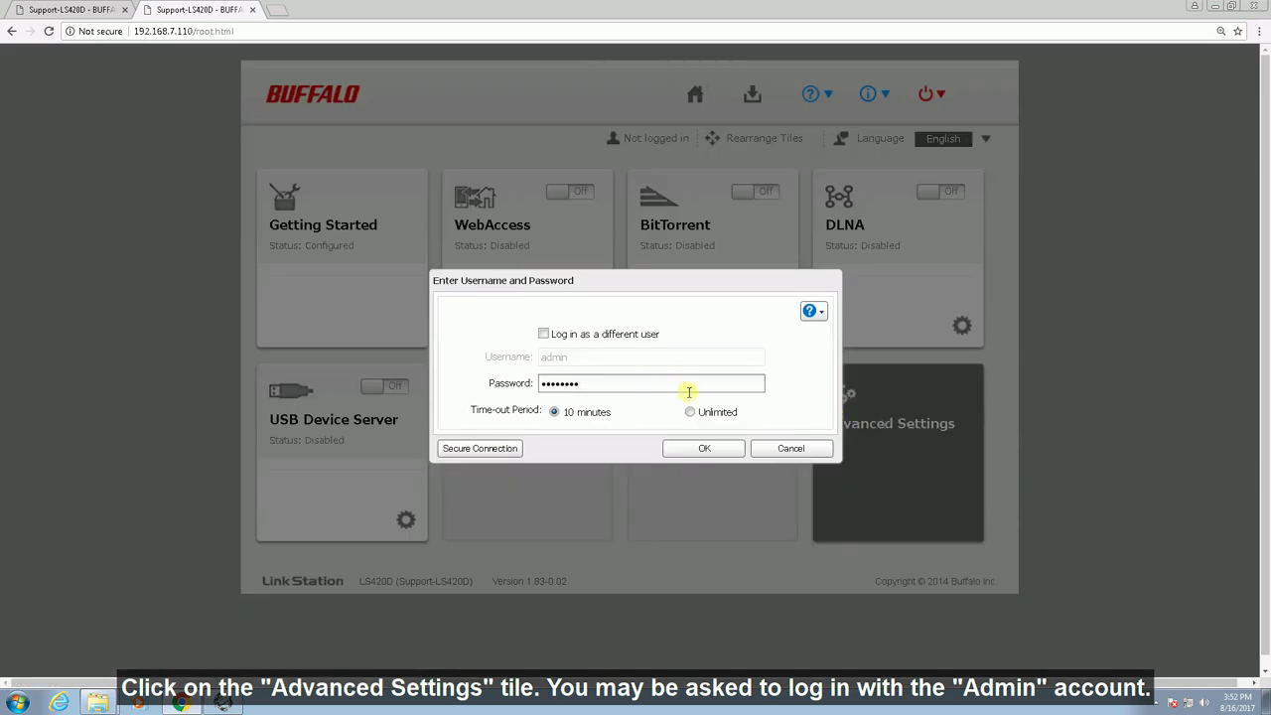
click(689, 411)
click(704, 448)
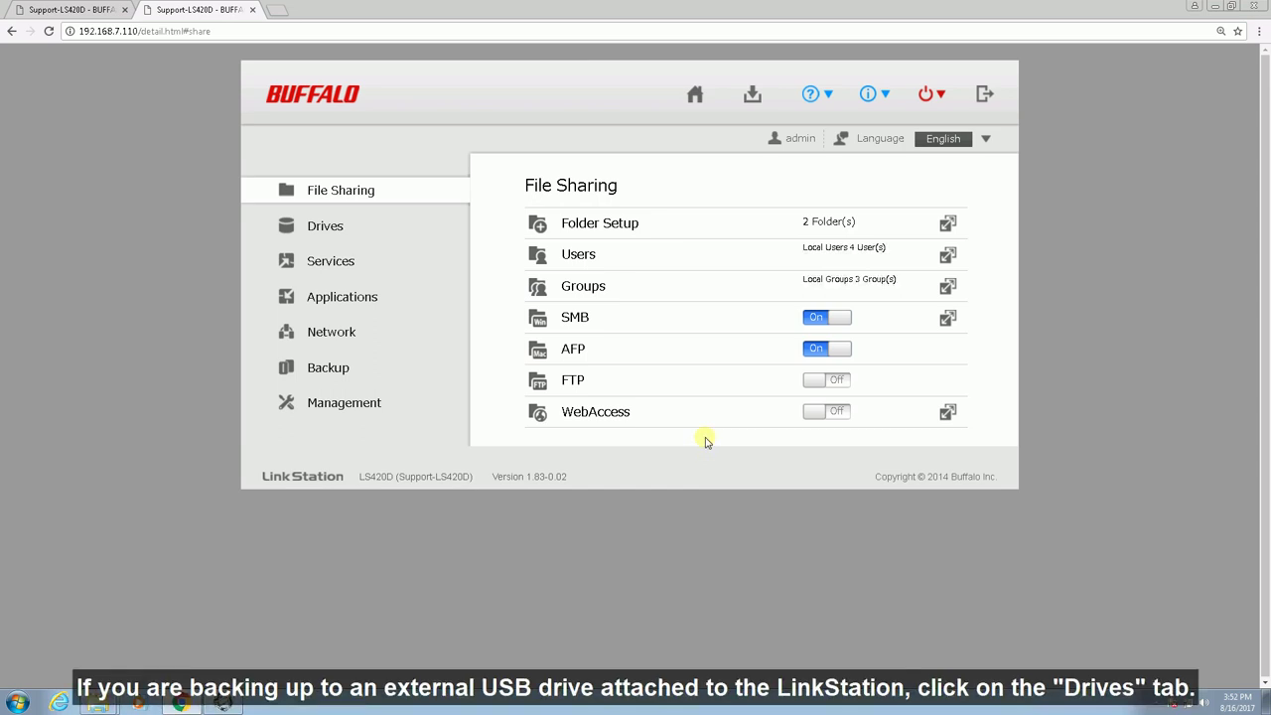
- Format USB Disk 1 as EXT3 in the USB drive settings, authorizing it with the displayed confirmation number
click(361, 226)
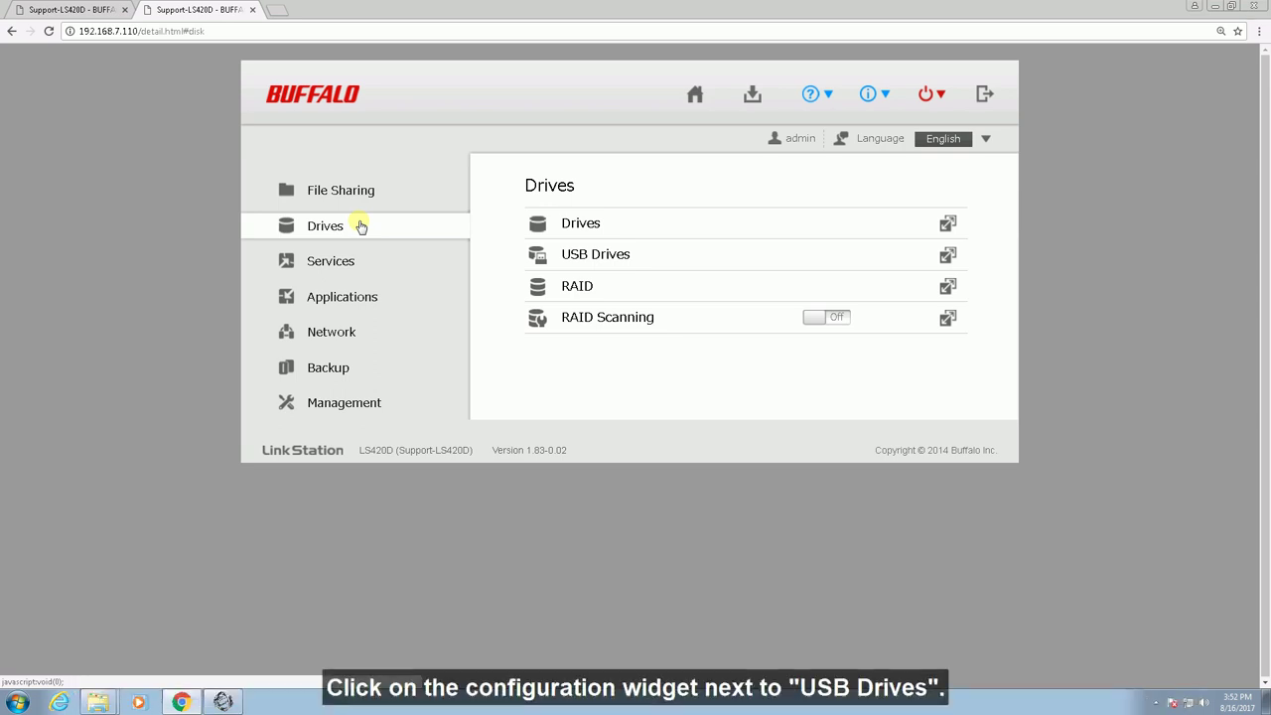
click(948, 258)
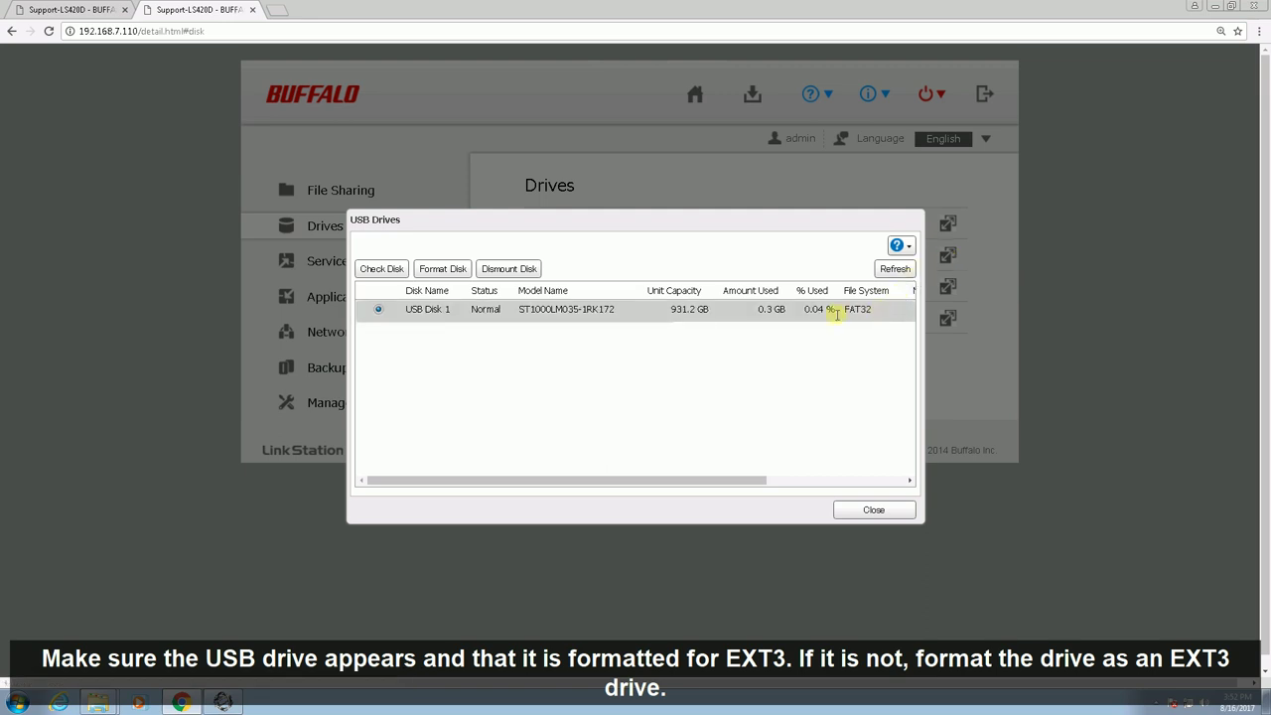
click(453, 270)
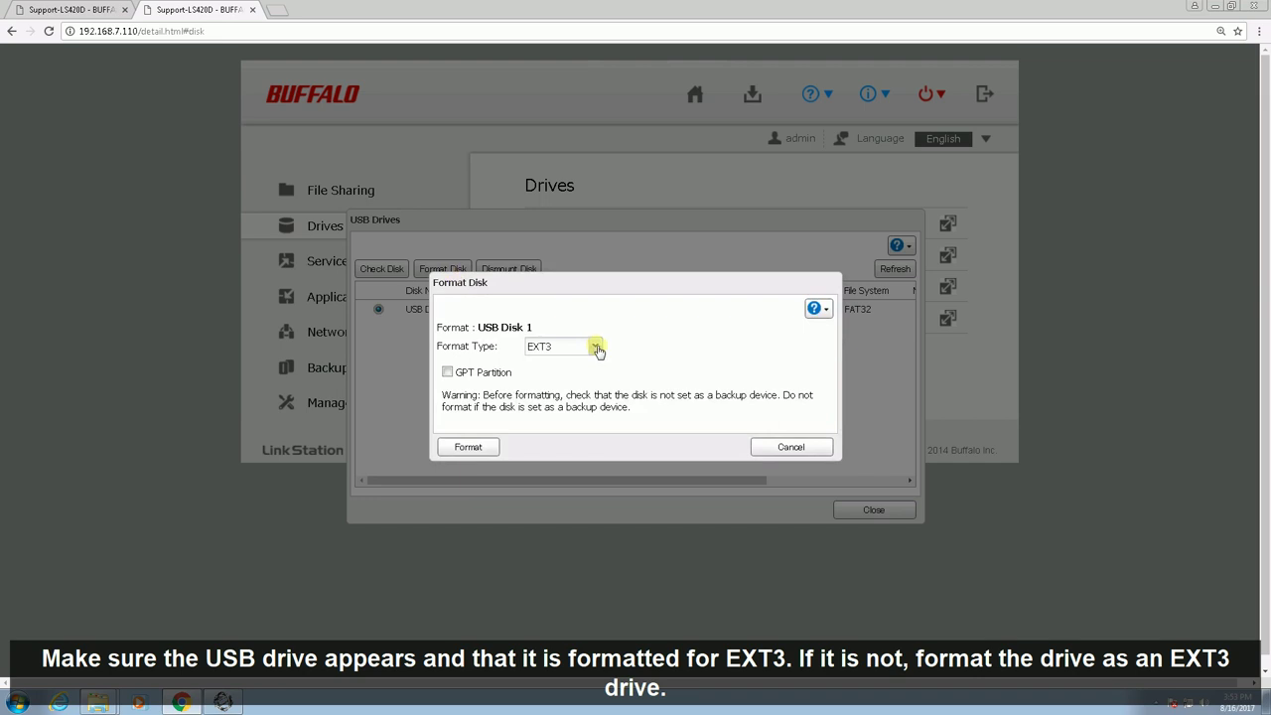
click(490, 451)
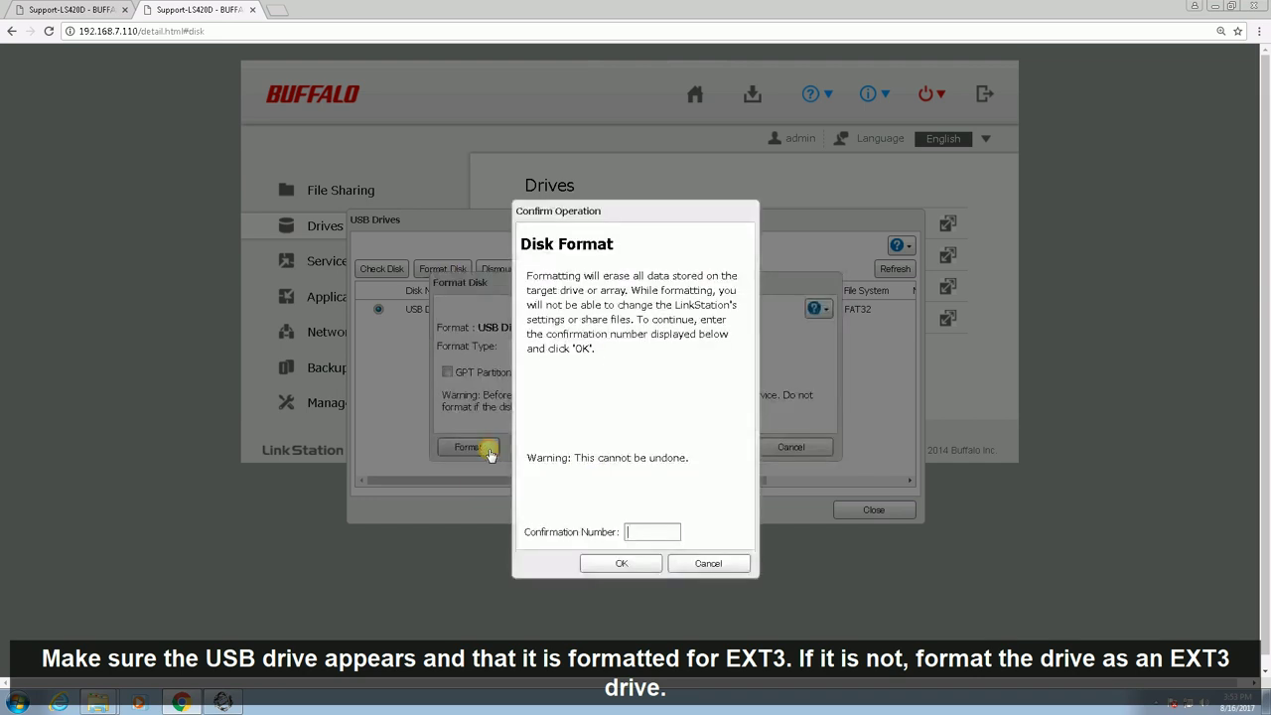
click(658, 533)
text(5010)
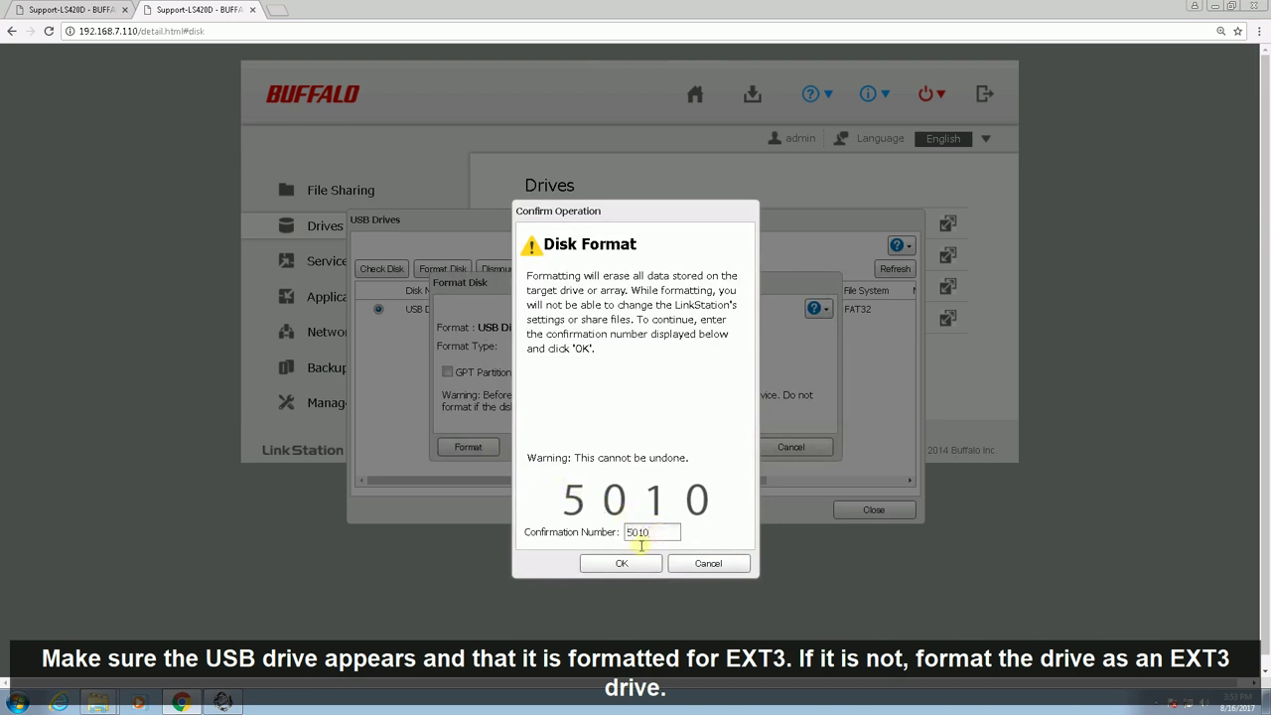
click(641, 562)
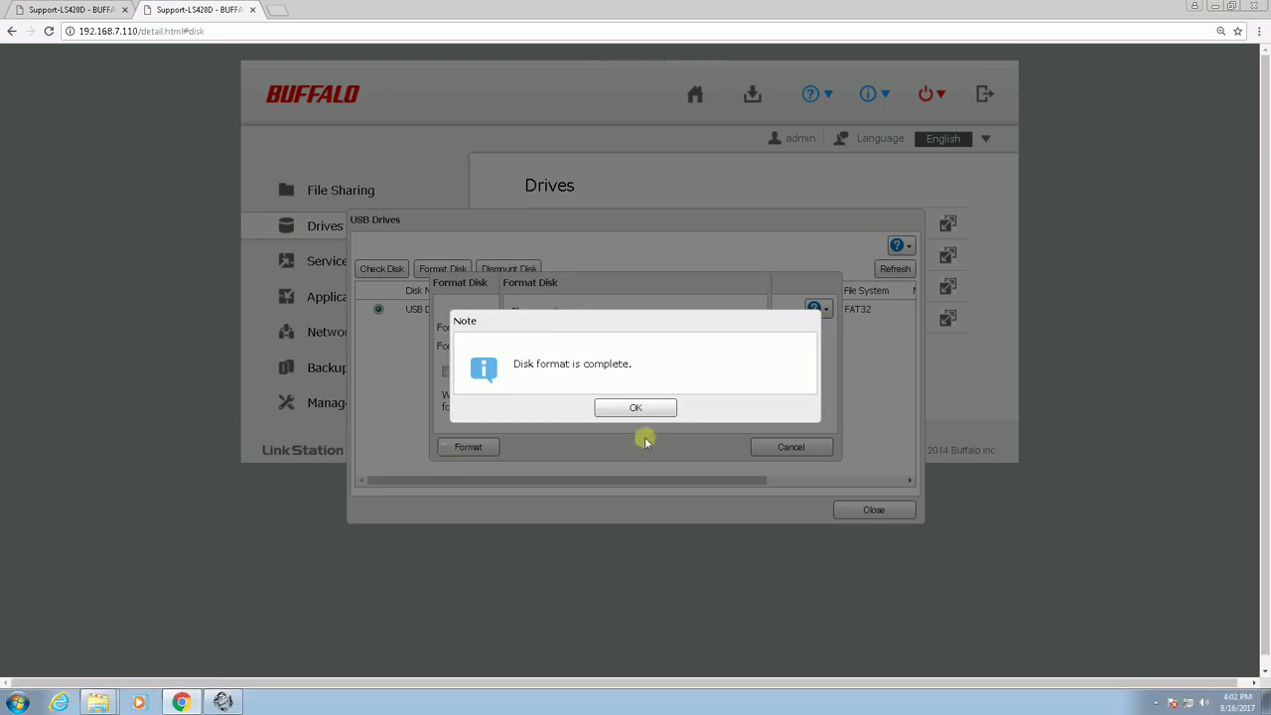
click(665, 412)
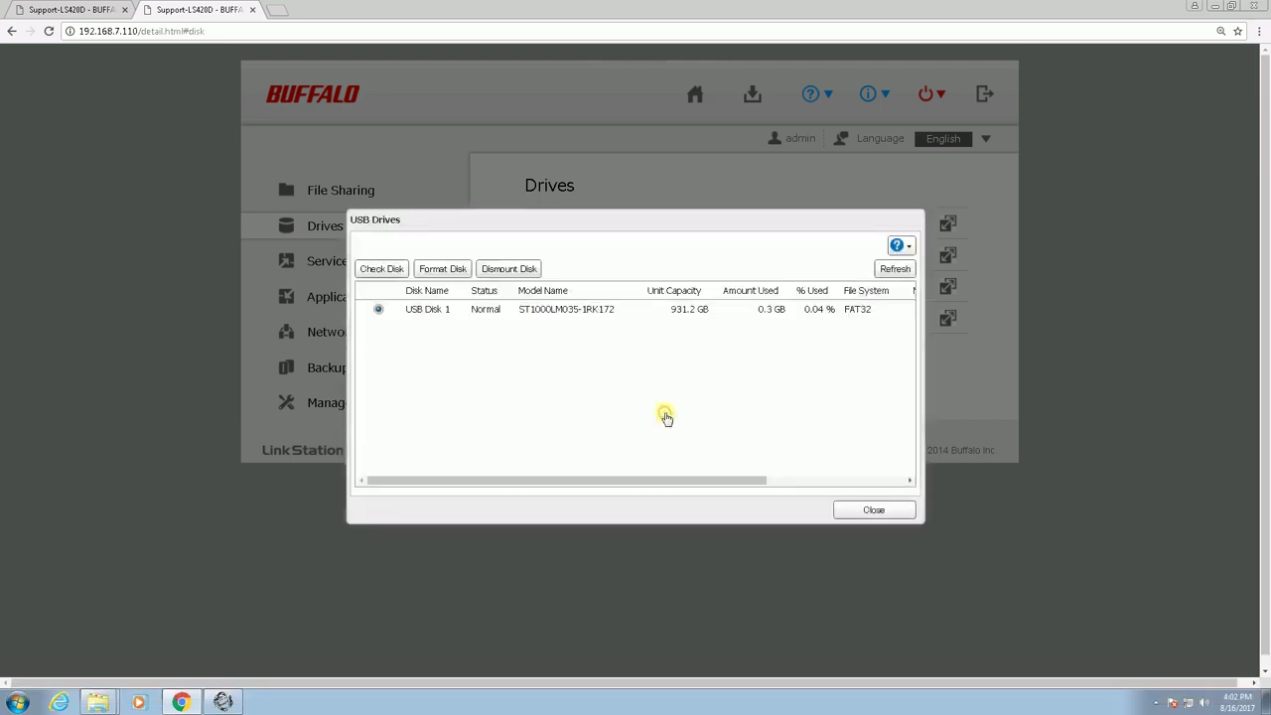
click(873, 511)
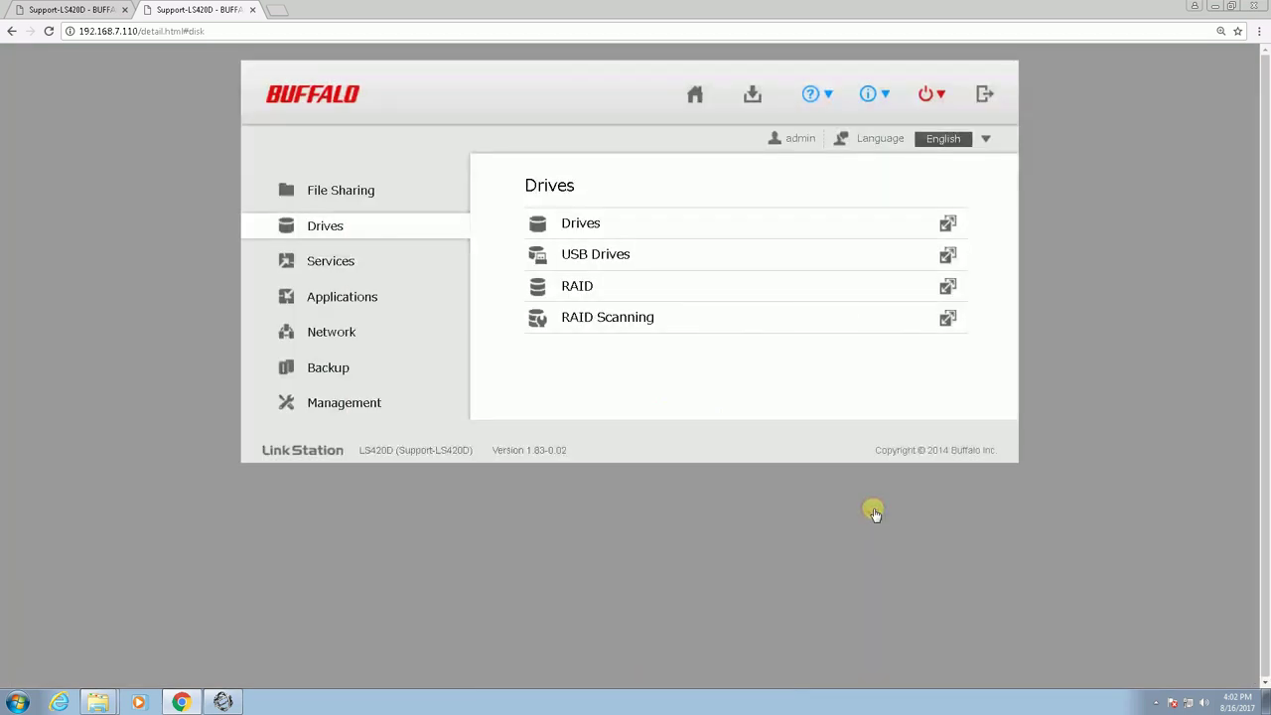
- Open the backup job list in the LinkStation's backup settings
click(385, 375)
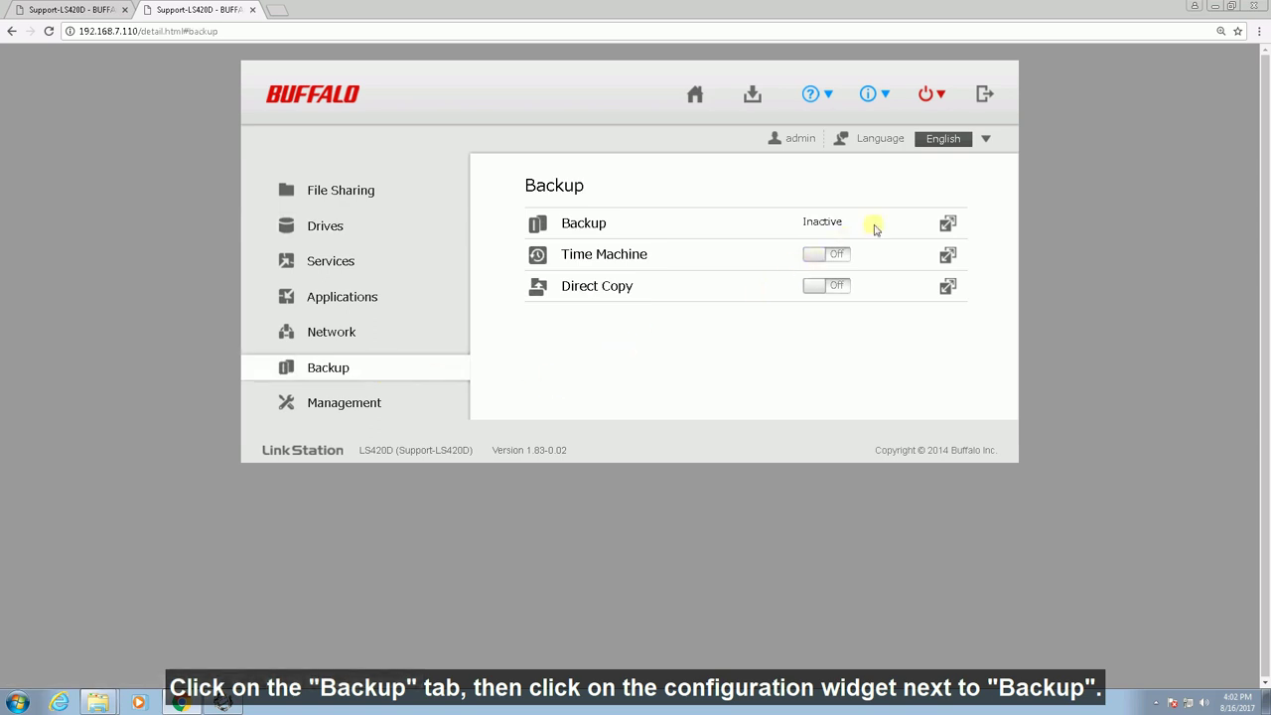
click(946, 226)
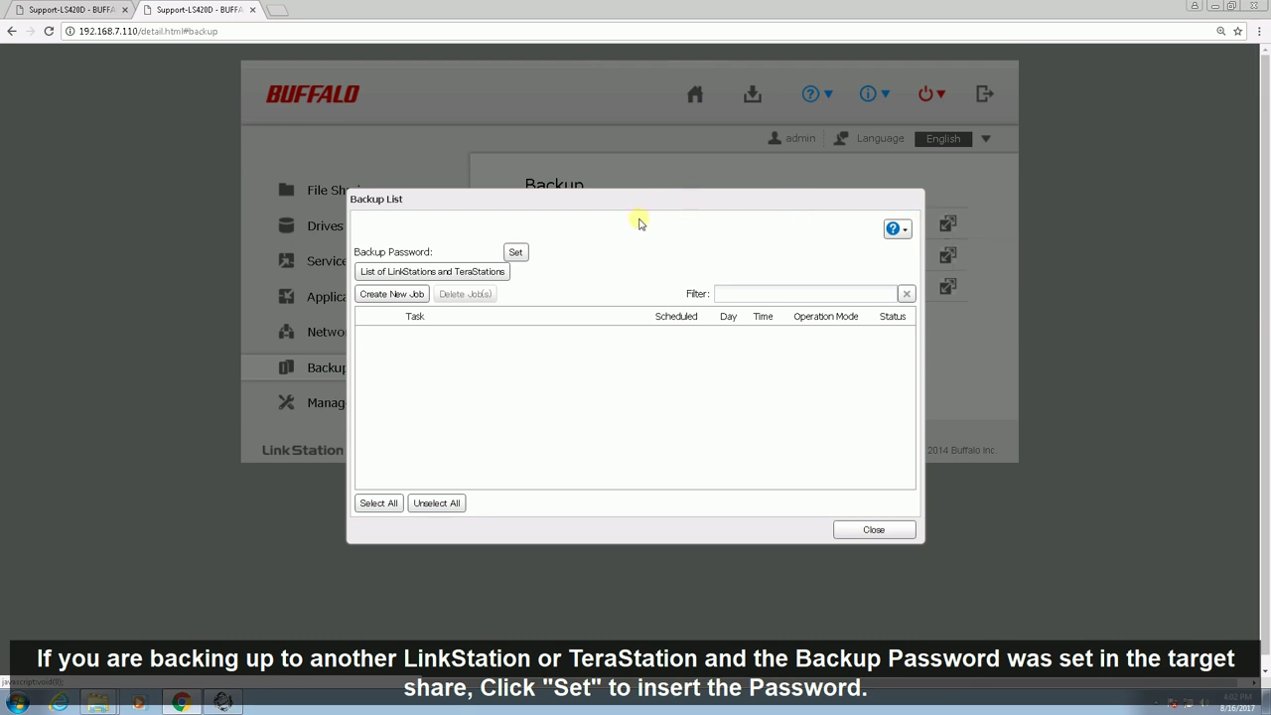
click(517, 253)
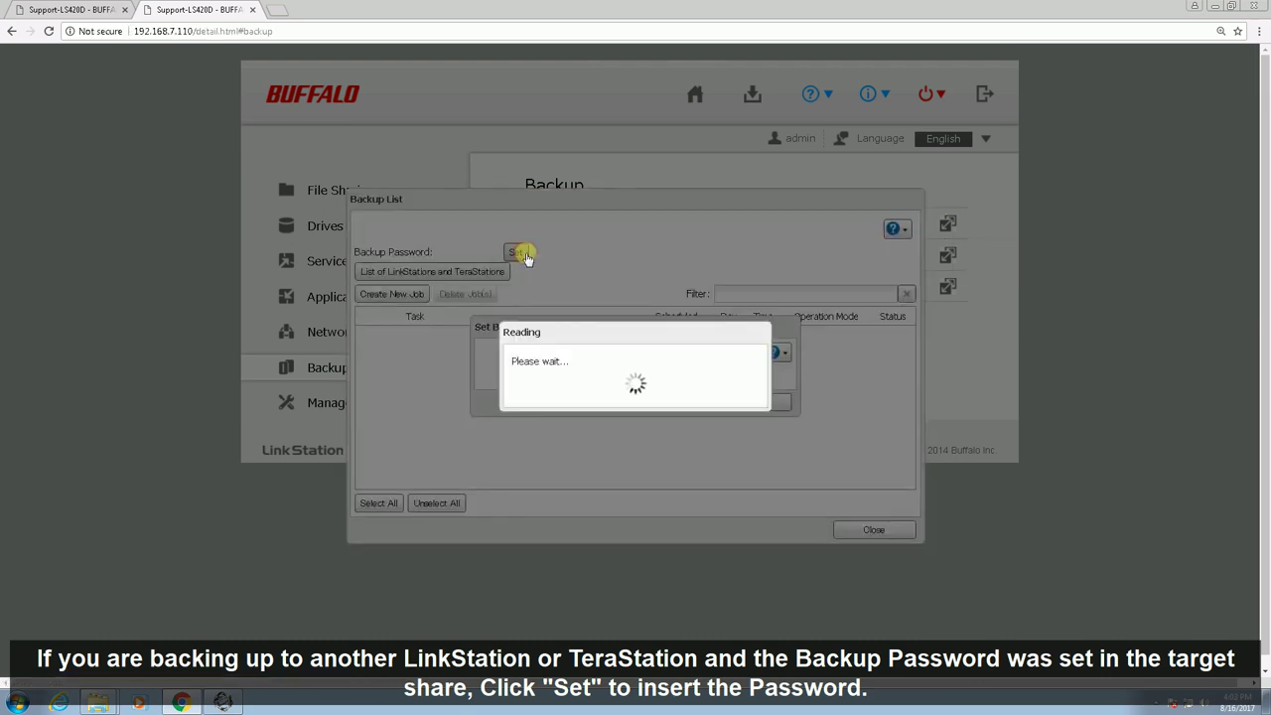
click(640, 370)
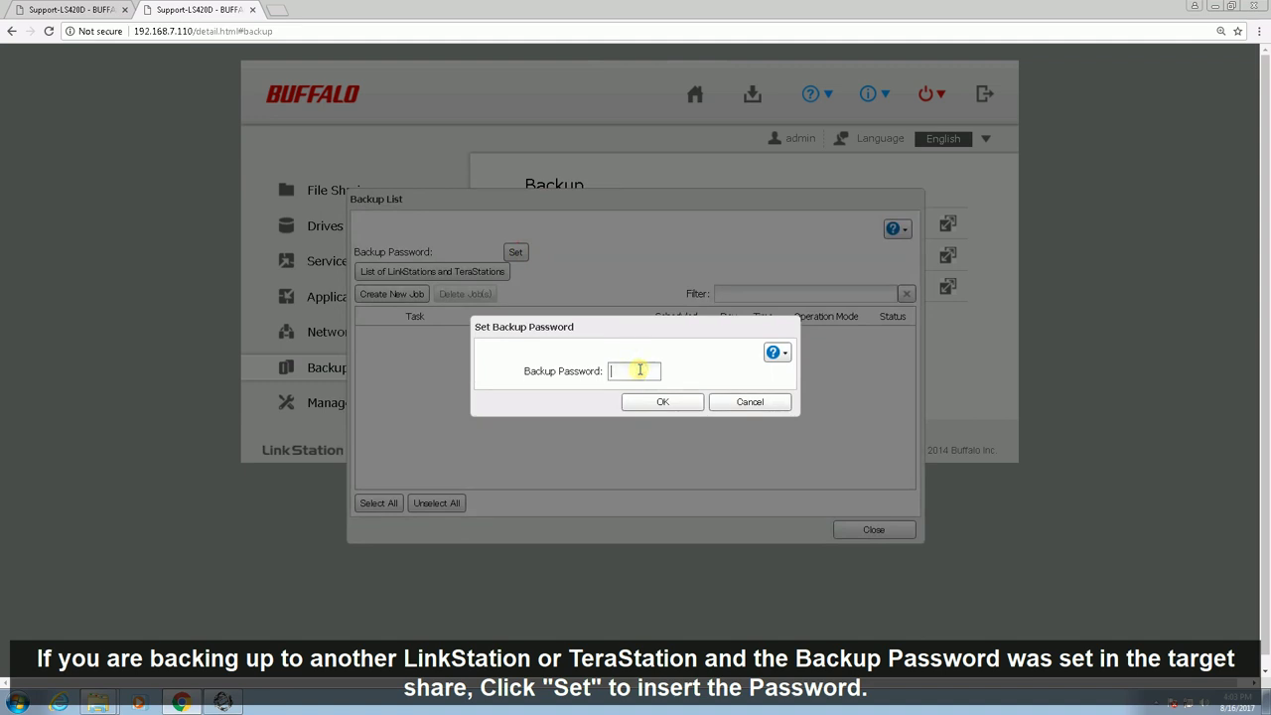
click(732, 410)
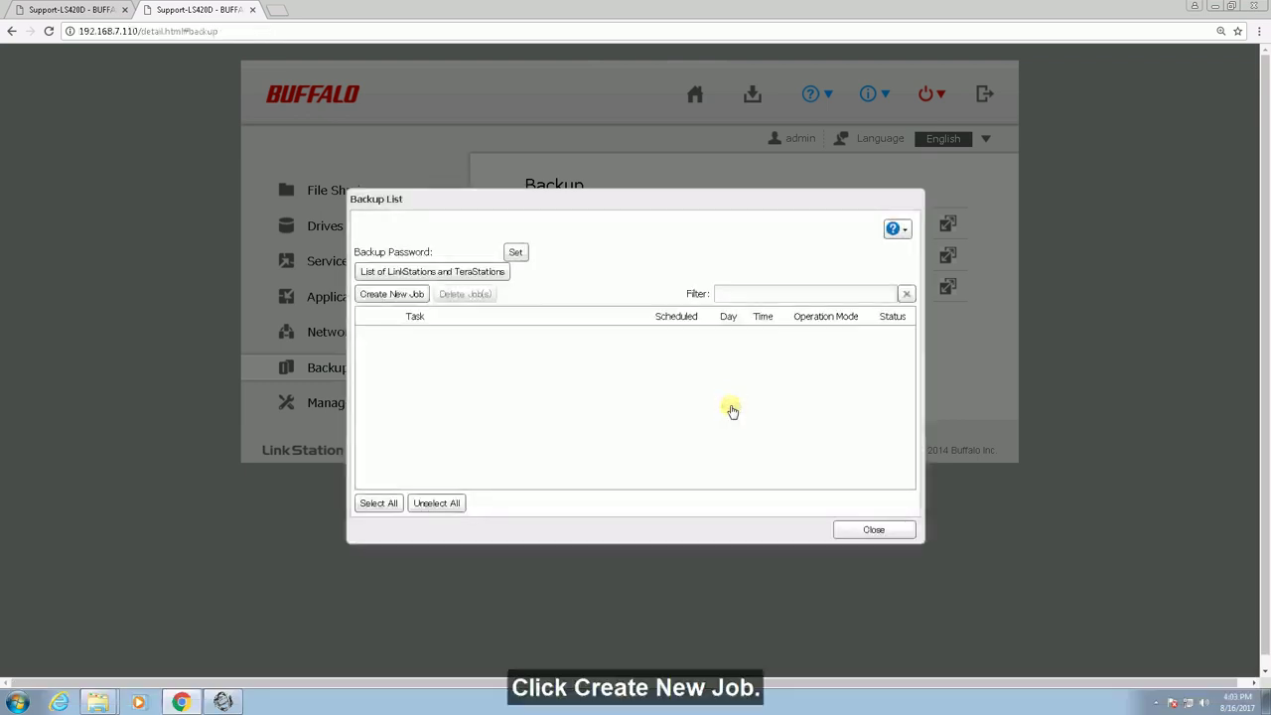
- Create a new backup job named Backup01 and add the Share folder as its backup source
click(417, 297)
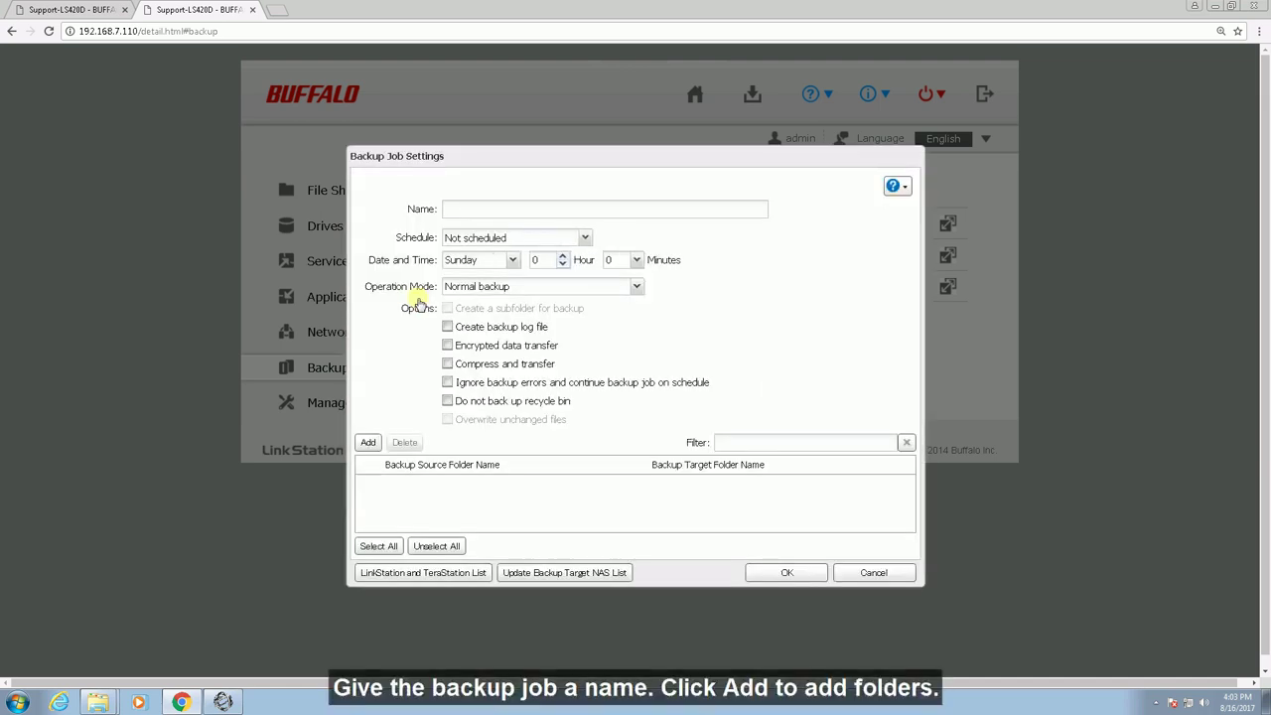
click(468, 205)
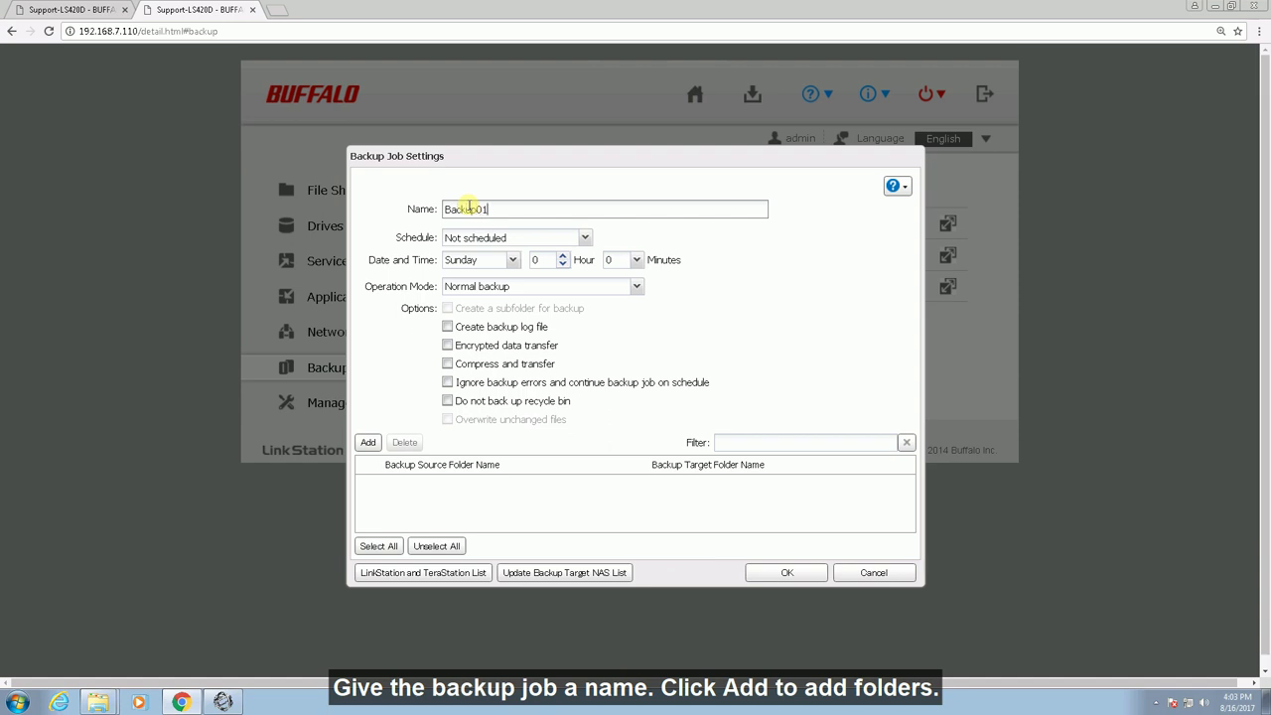
click(382, 445)
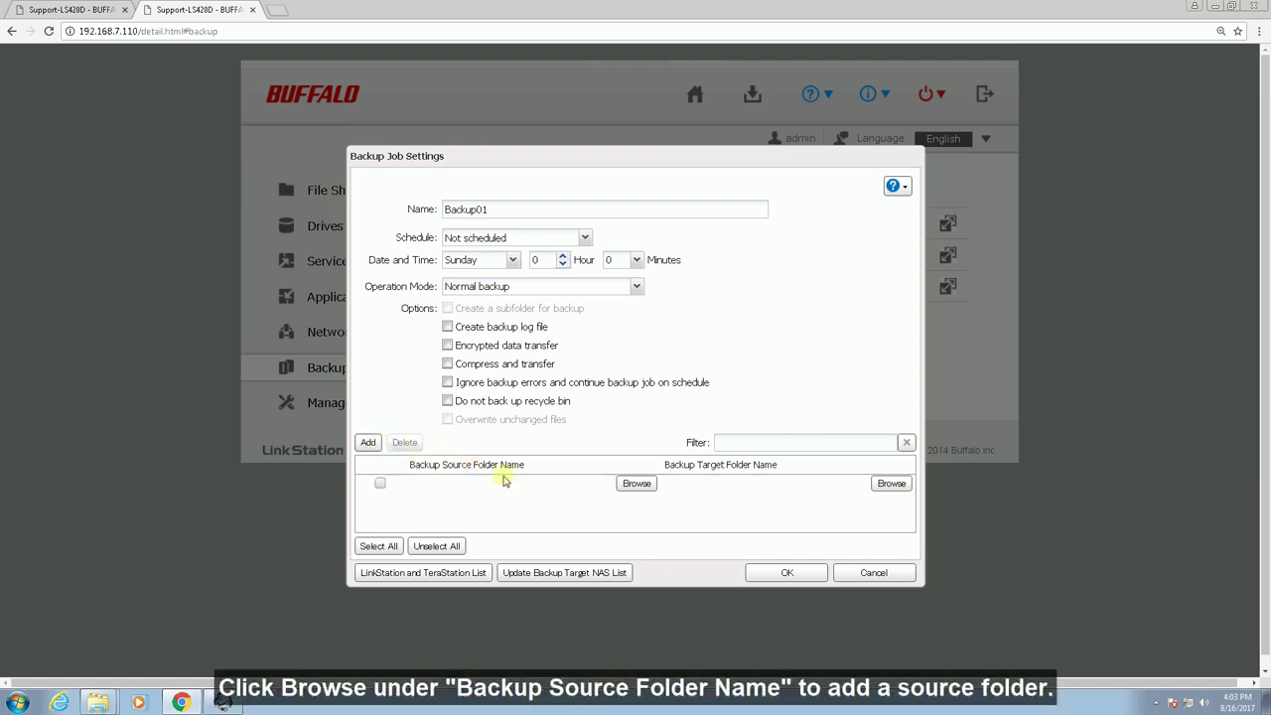
click(636, 485)
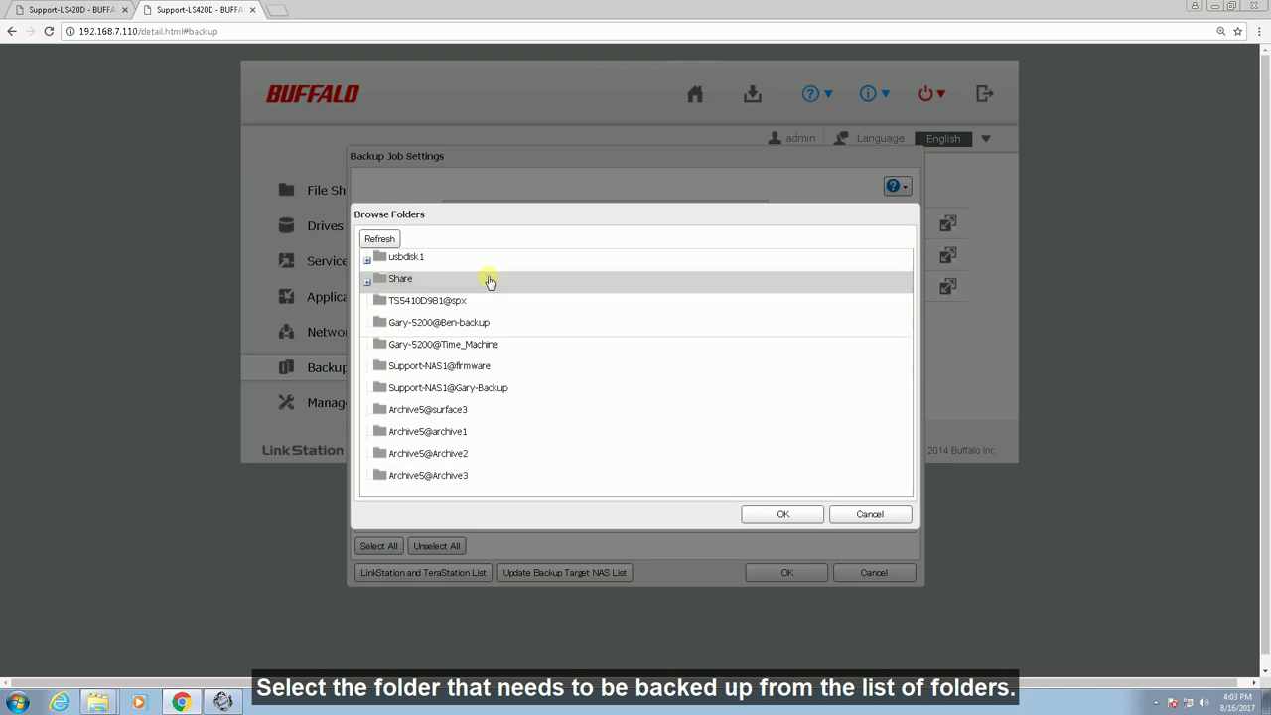
click(490, 282)
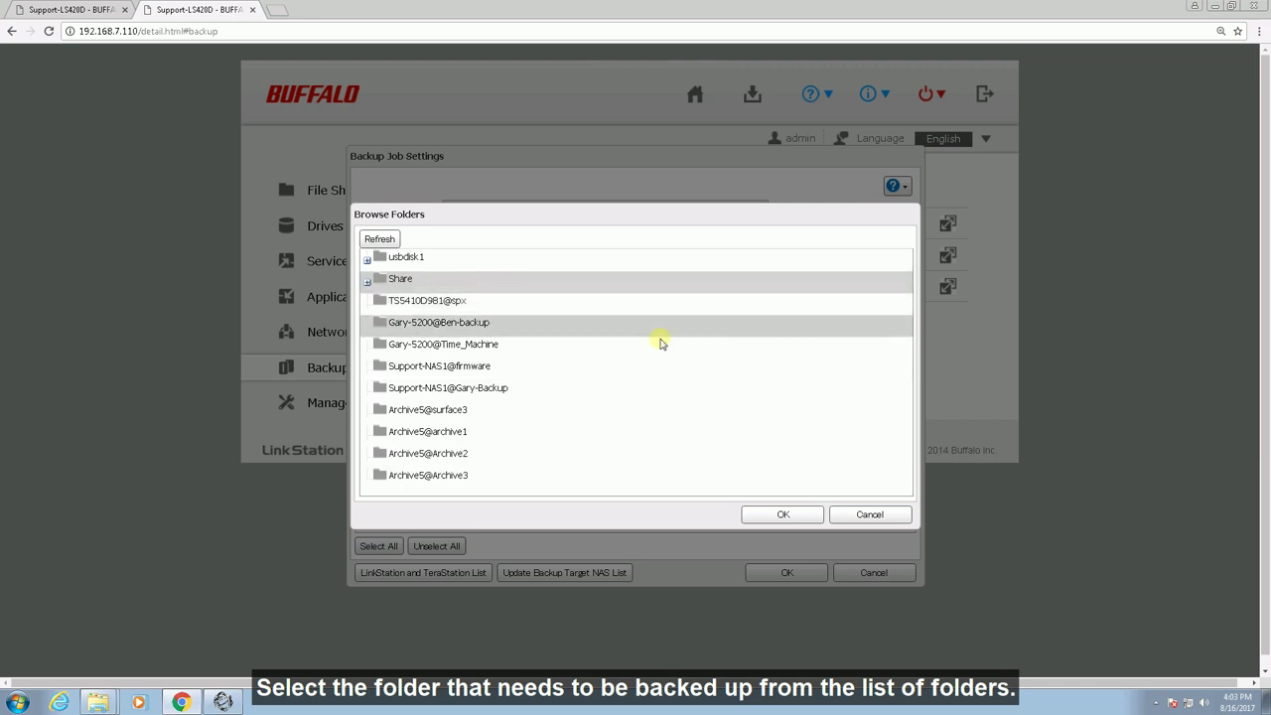
click(784, 515)
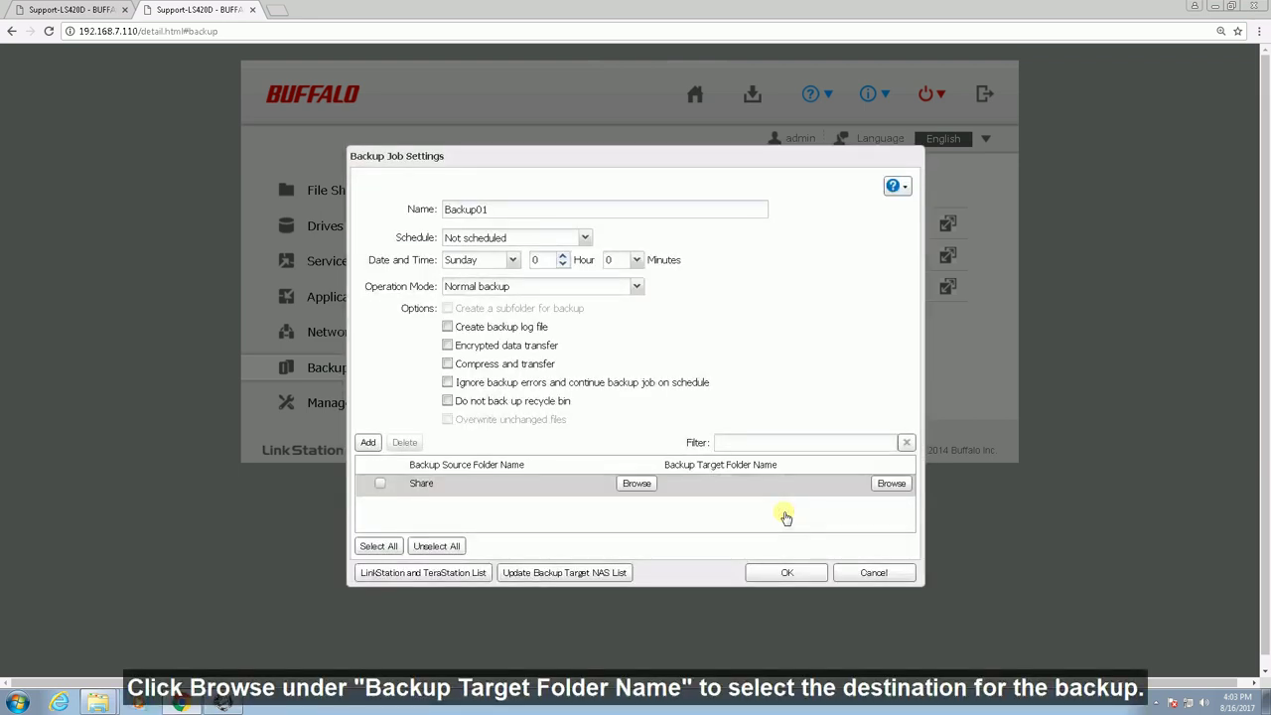
- Refresh the list of target folders and set Support-LS420D@usbdisk1 as the backup target for Share
click(892, 484)
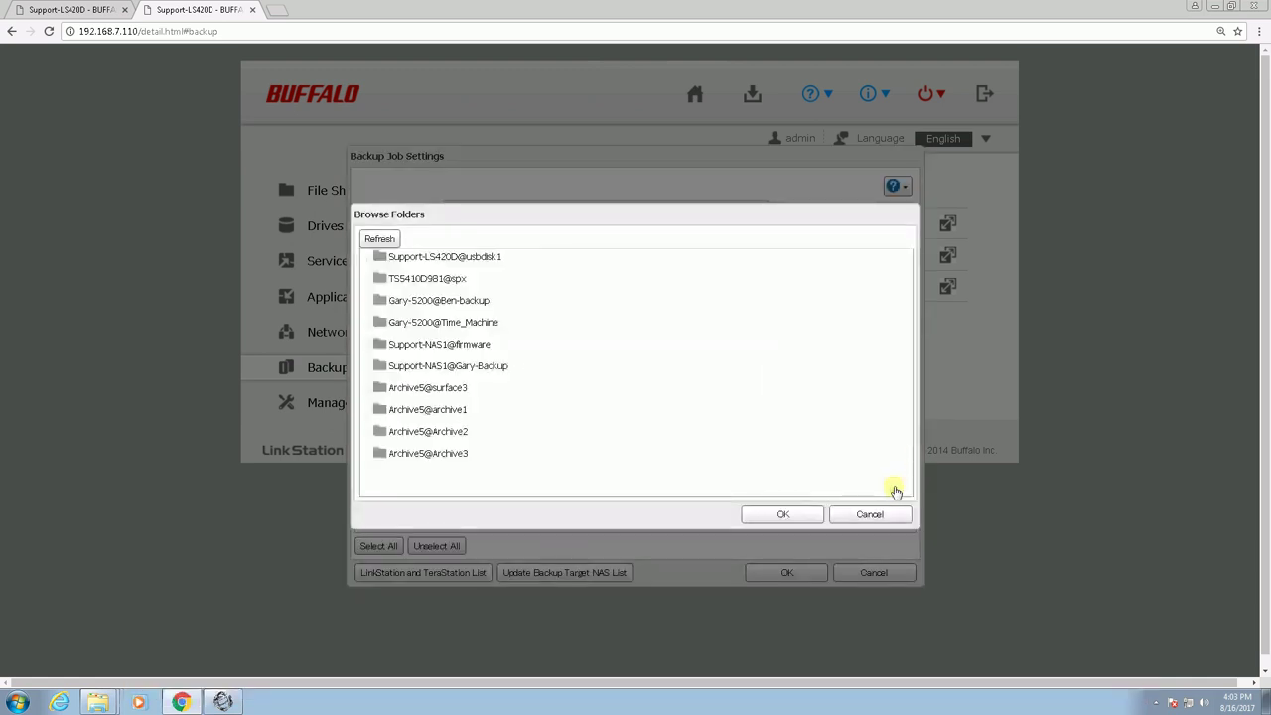
click(866, 459)
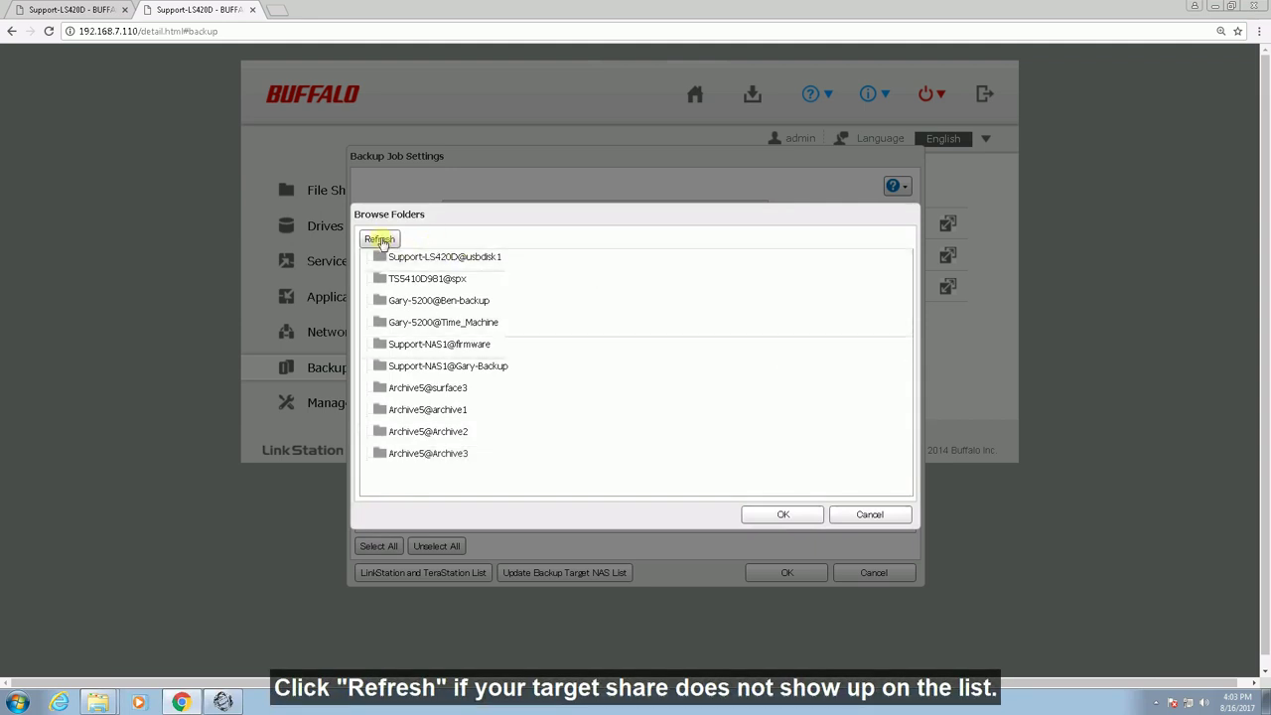
click(380, 240)
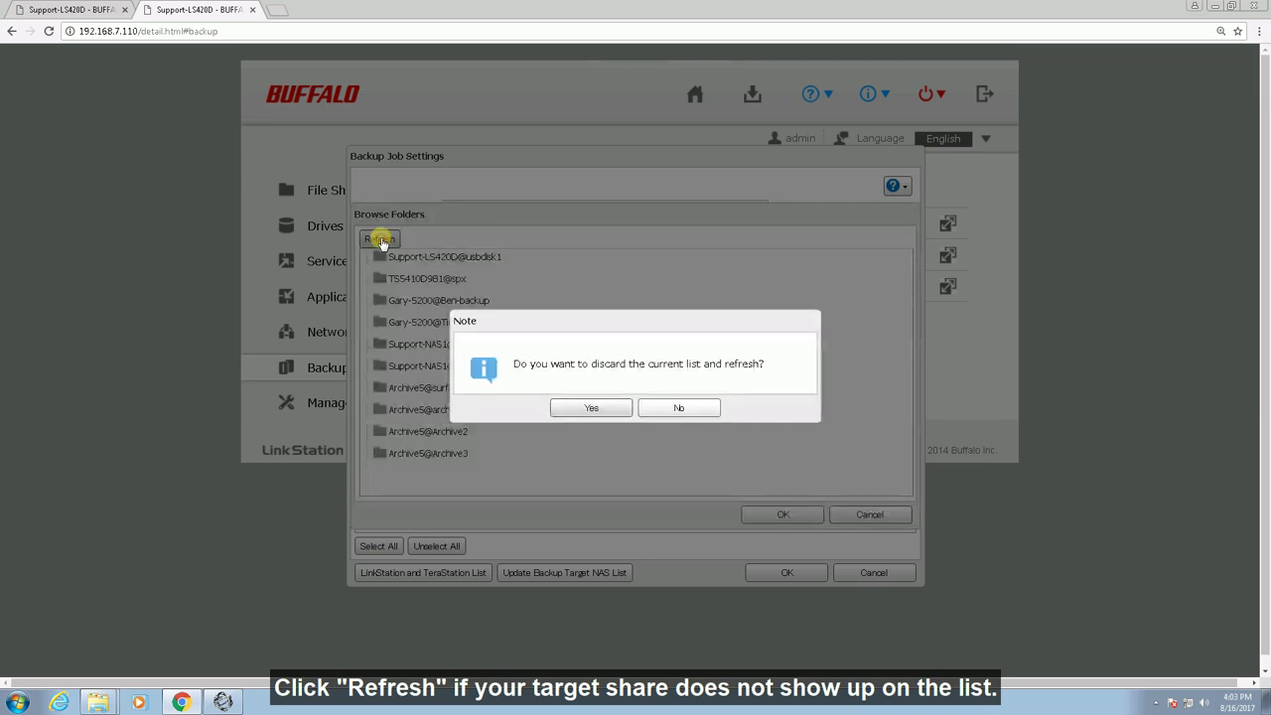
click(624, 407)
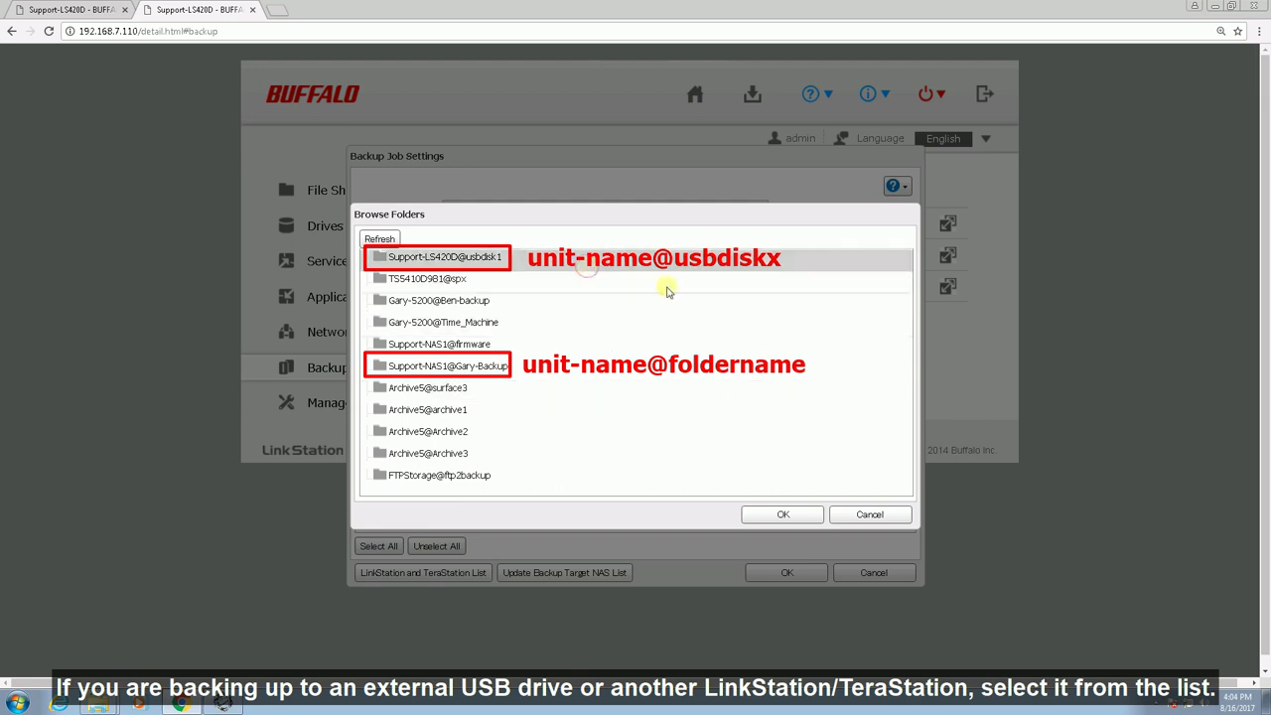
click(784, 516)
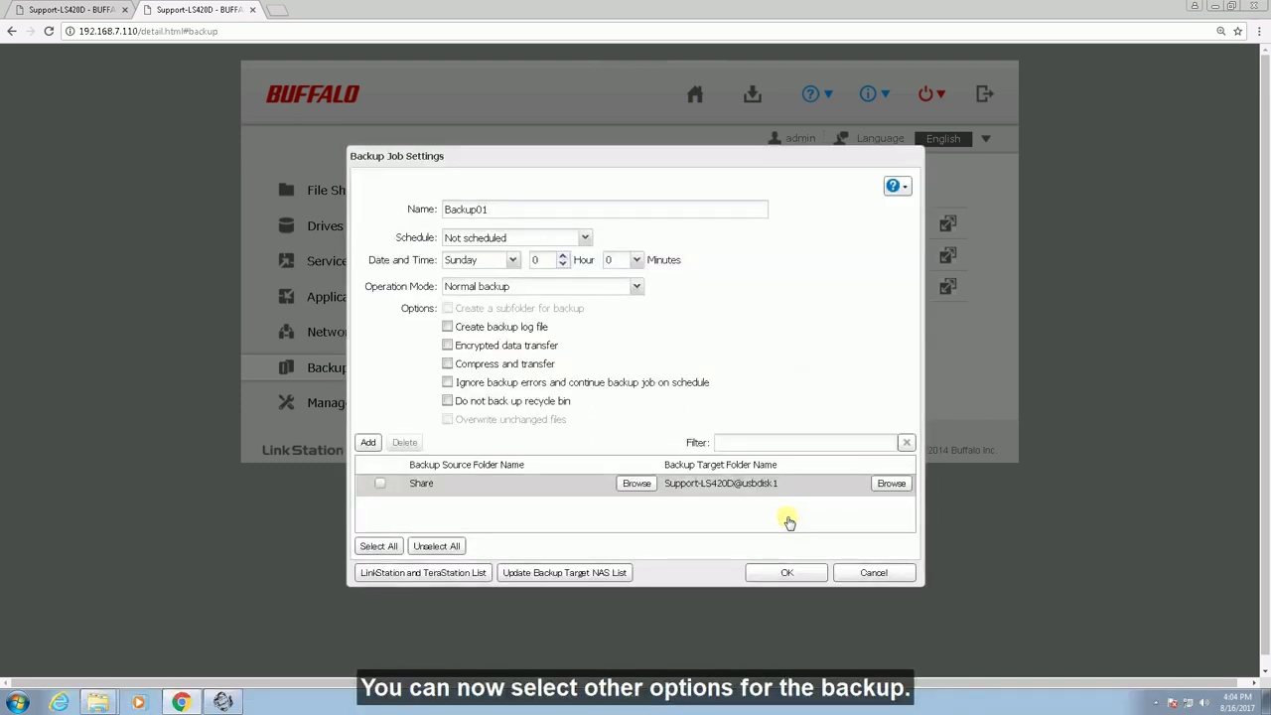
- Set the backup job's schedule to Immediately and its operation mode to Normal backup
click(589, 238)
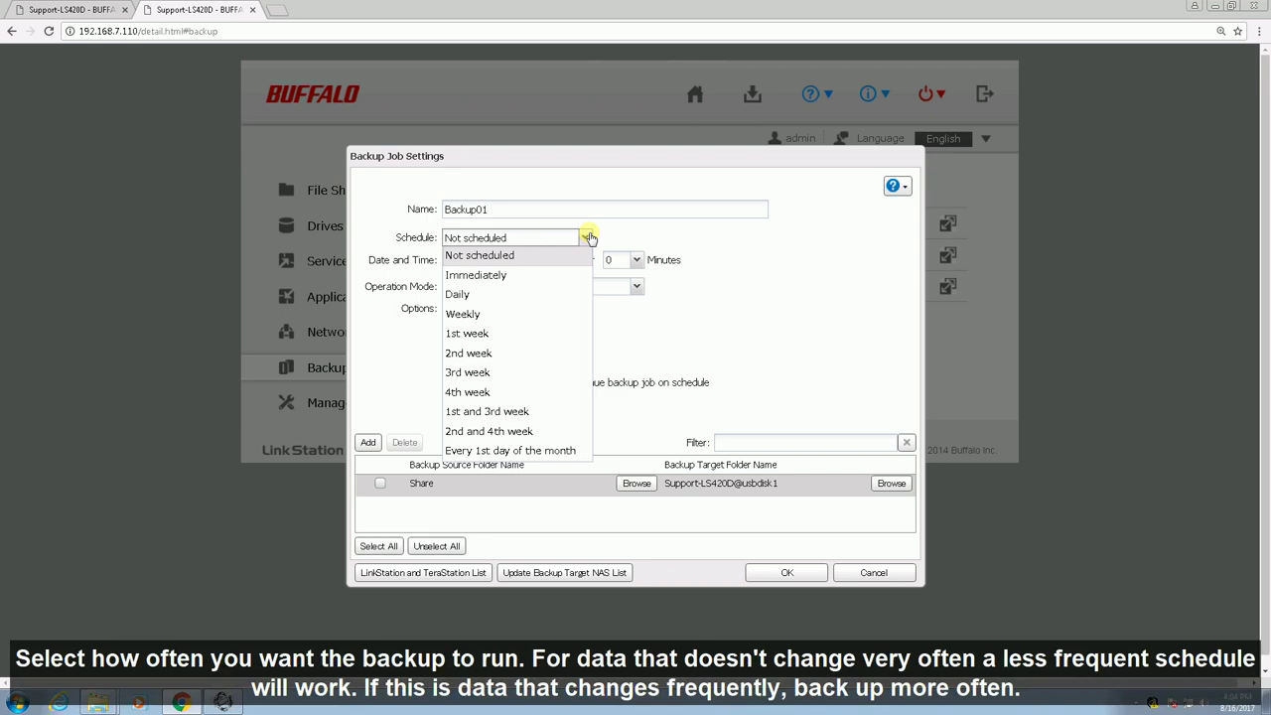
click(587, 291)
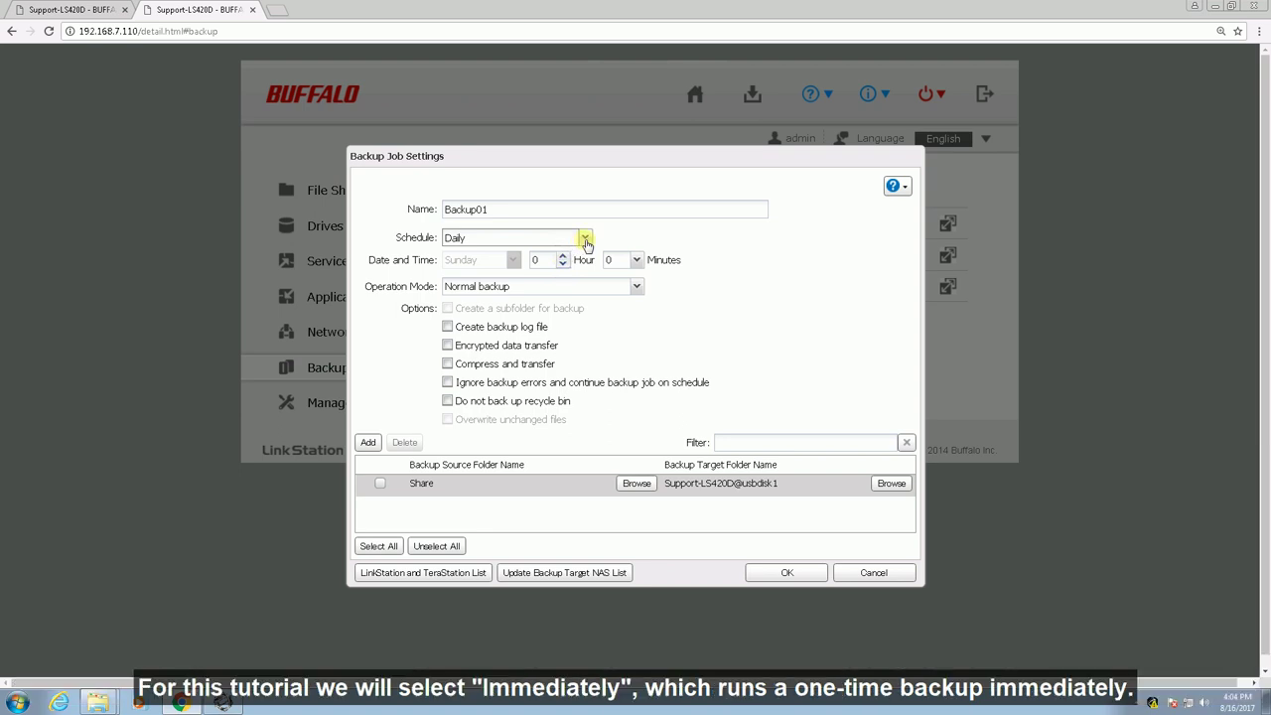
click(585, 239)
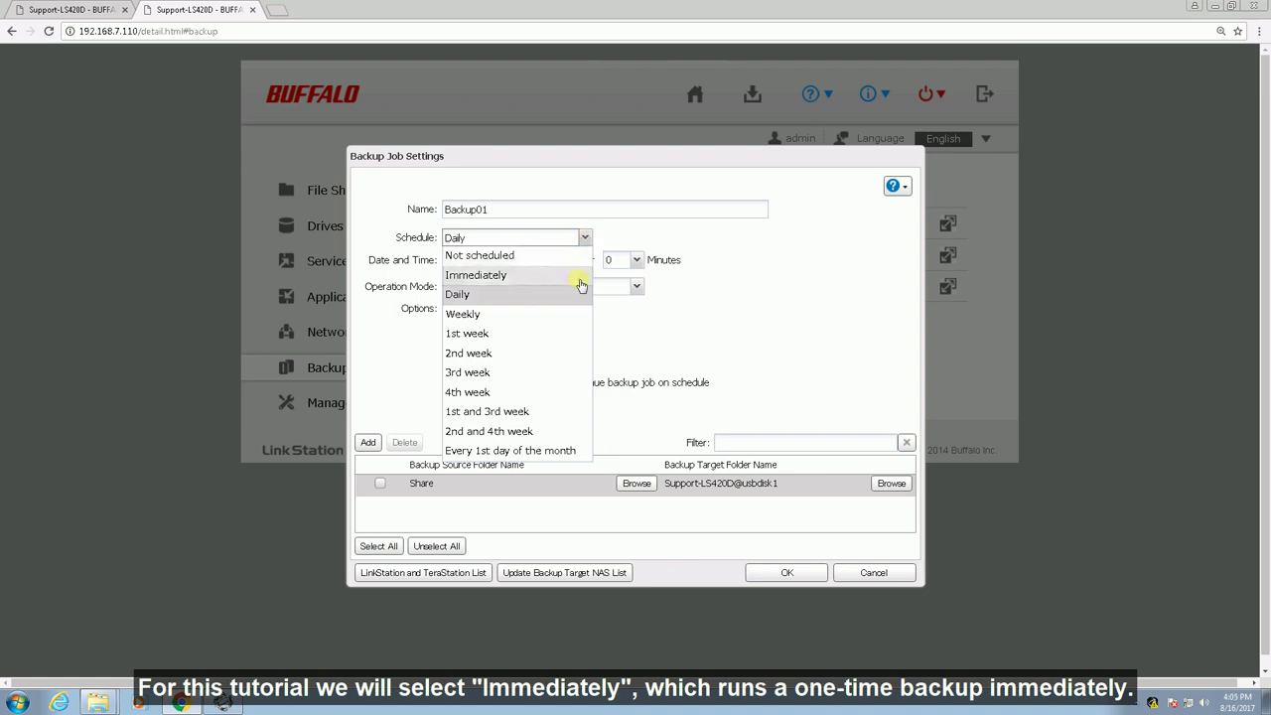
click(577, 280)
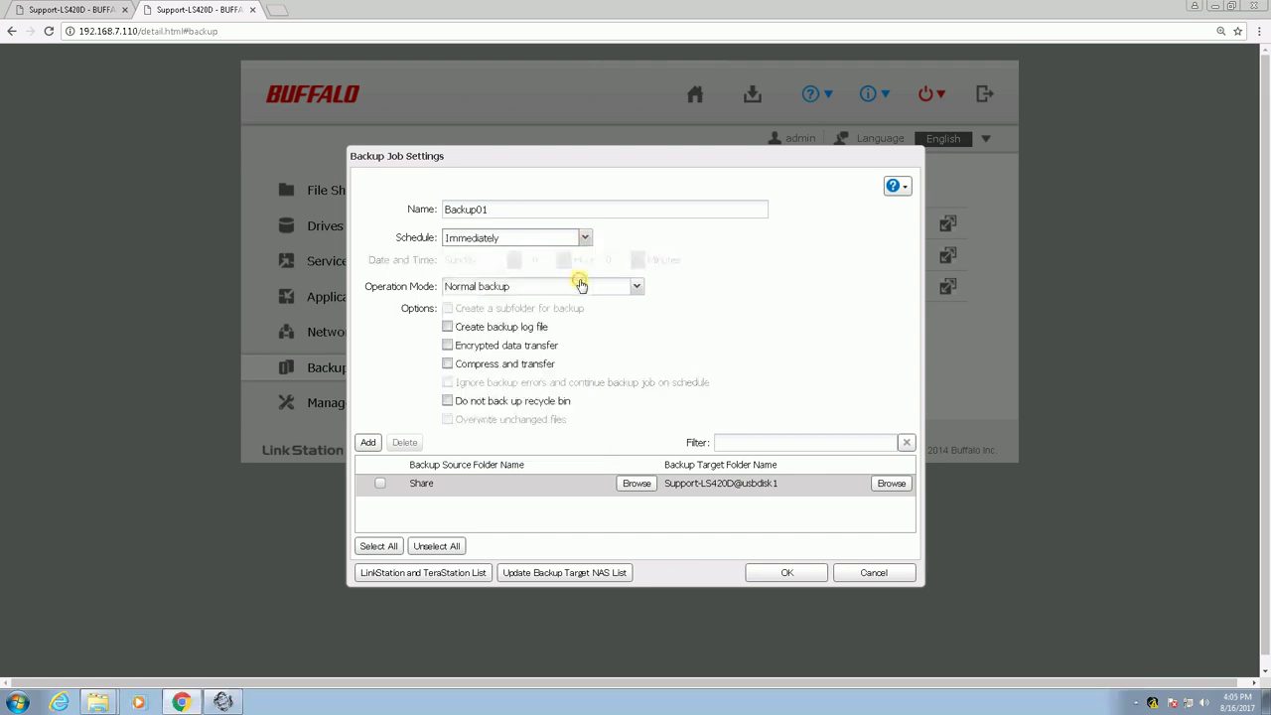
click(636, 287)
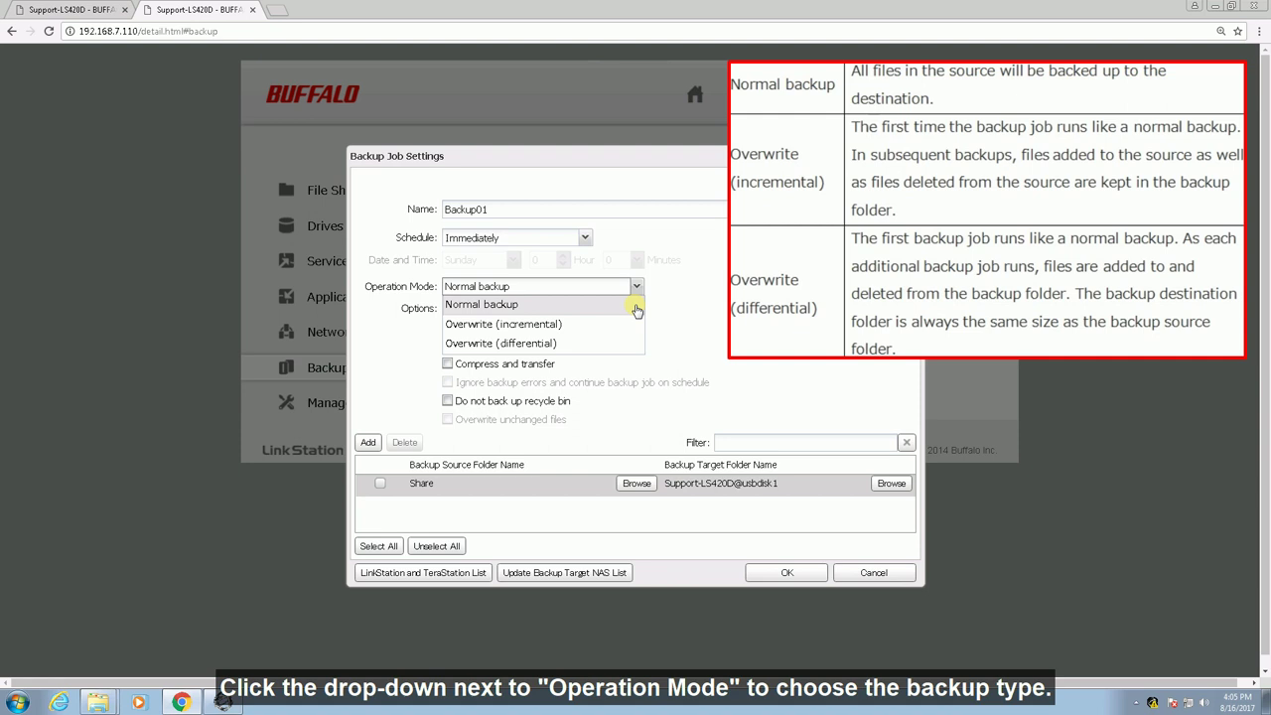
click(637, 308)
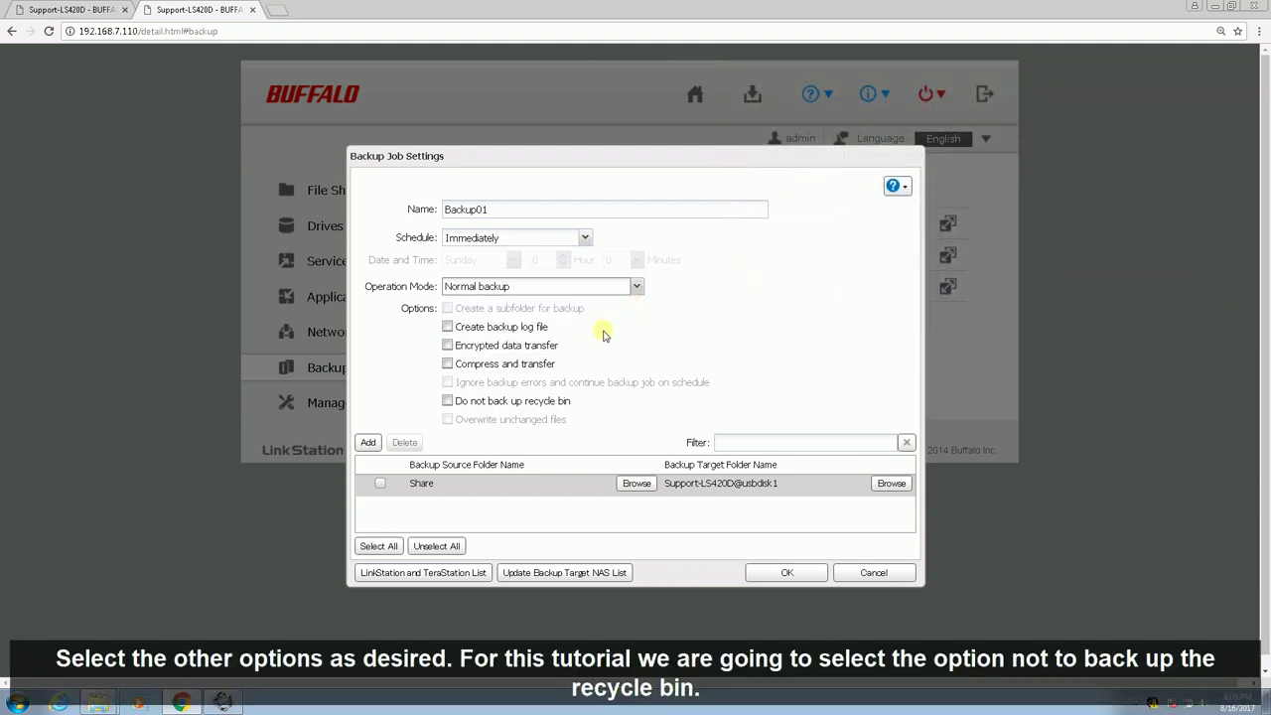
- Exclude the recycle bin from the Backup01 job, save the job and close the backup list
click(448, 402)
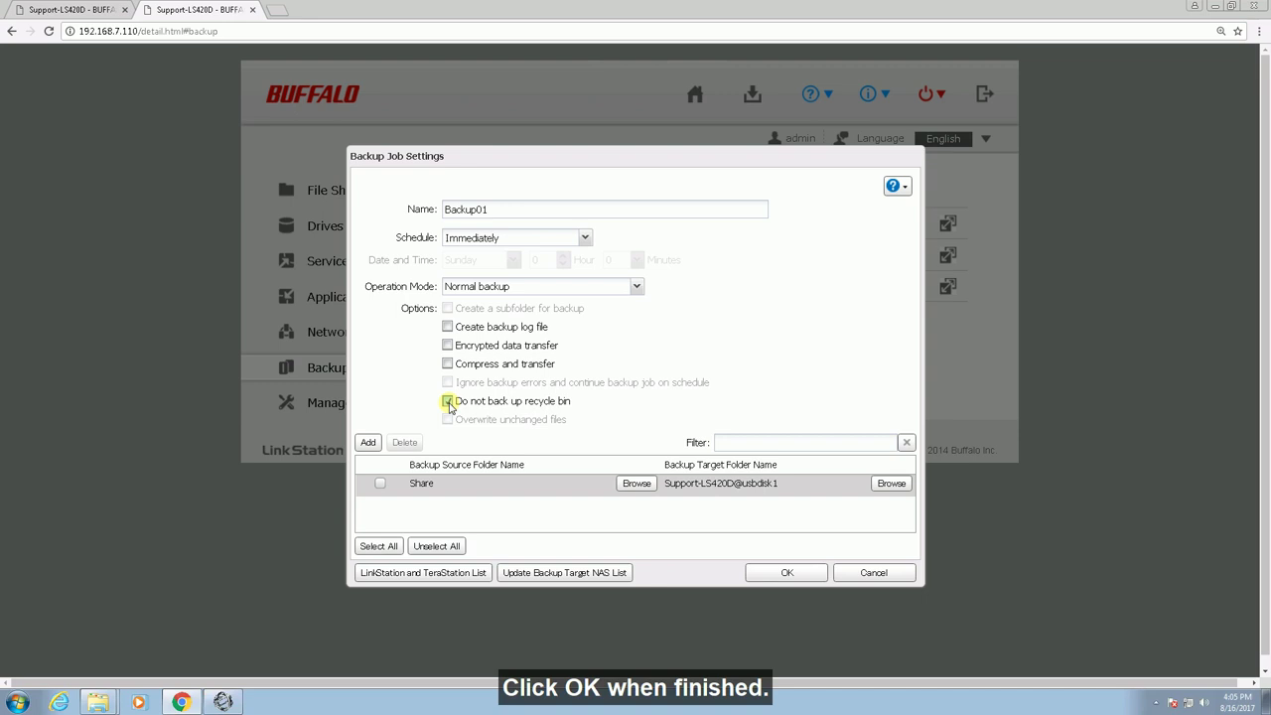
click(779, 573)
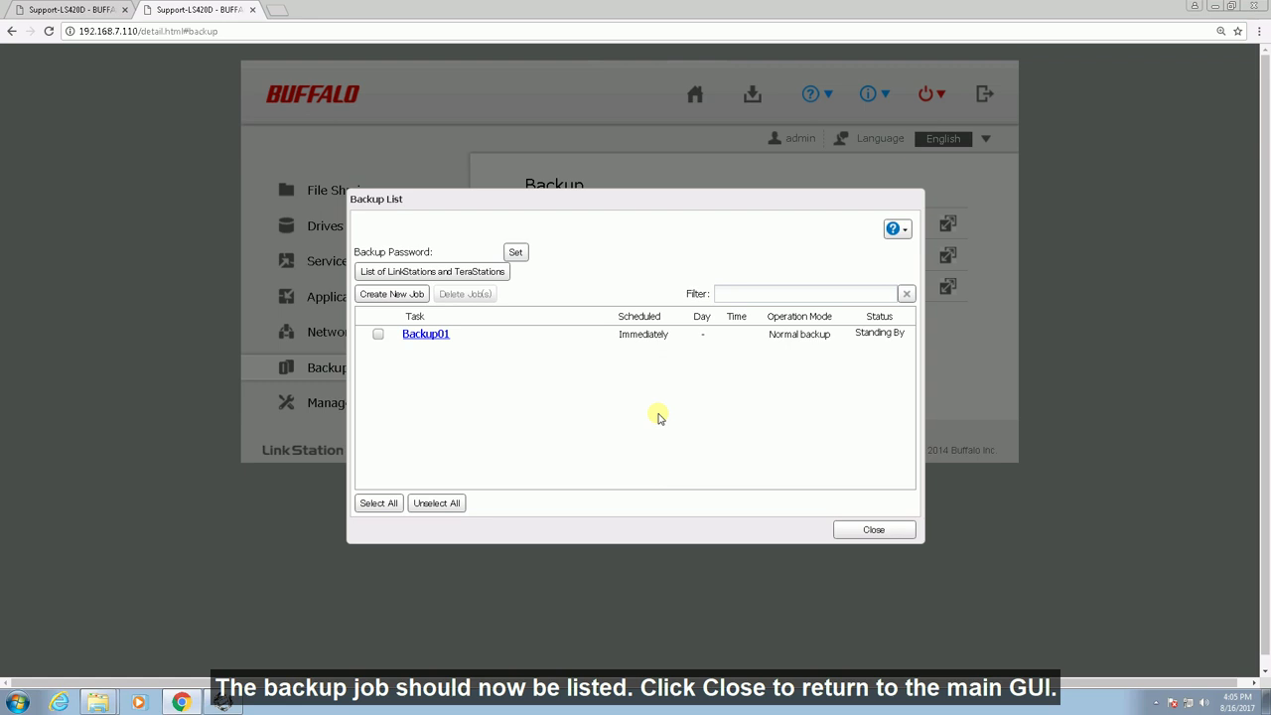
click(662, 334)
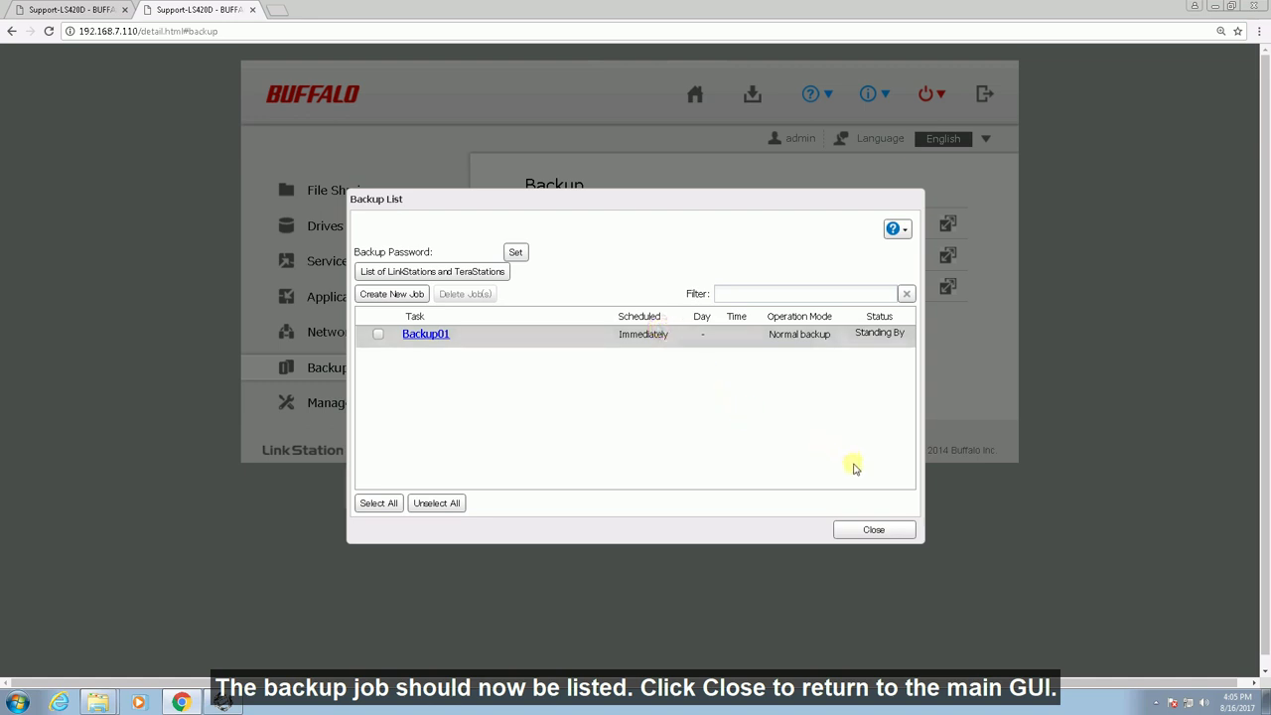
click(874, 531)
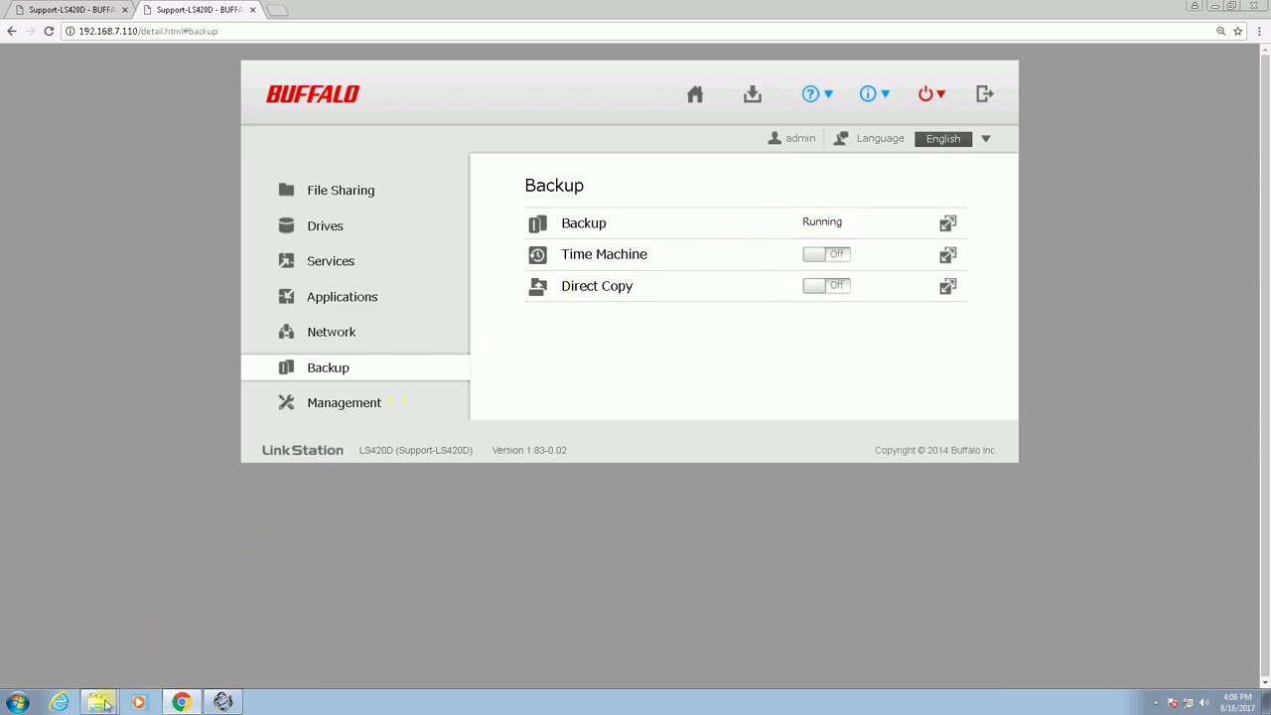
- Switch to Windows Explorer and open the new timestamped backup folder in the usbdisk1 share at 192.168.7.110
mouse_move(106, 706)
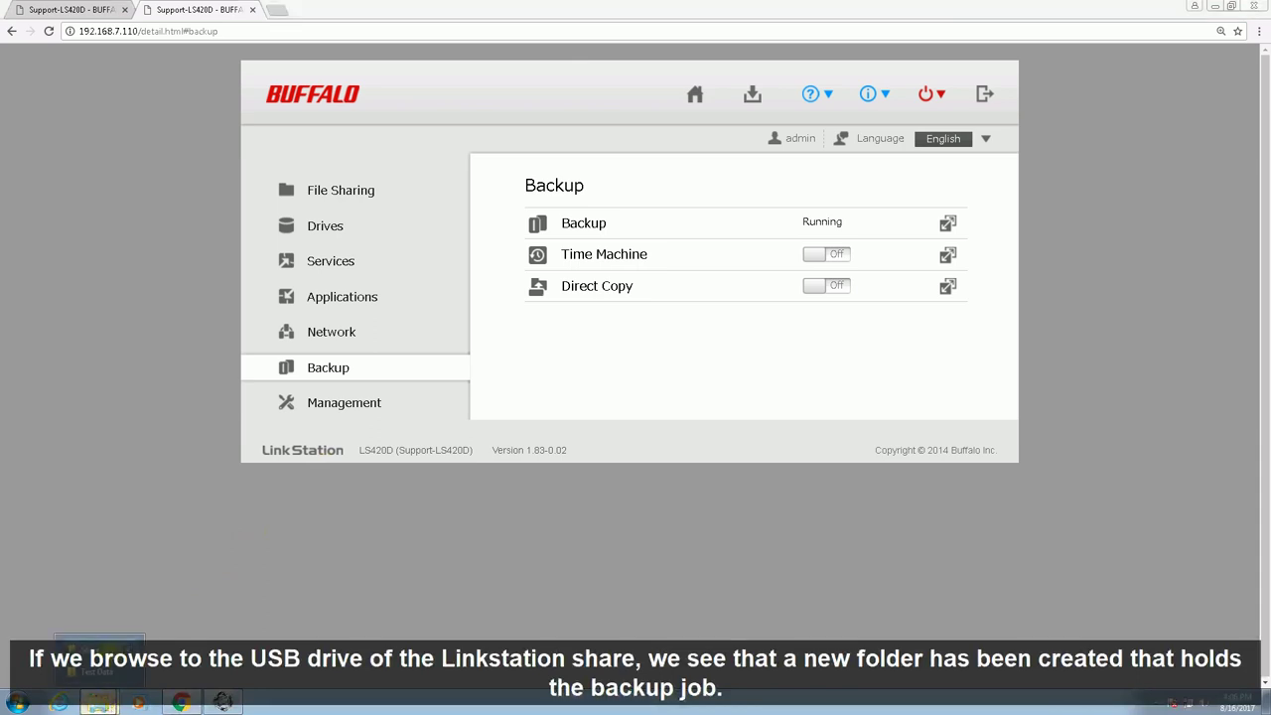
click(99, 655)
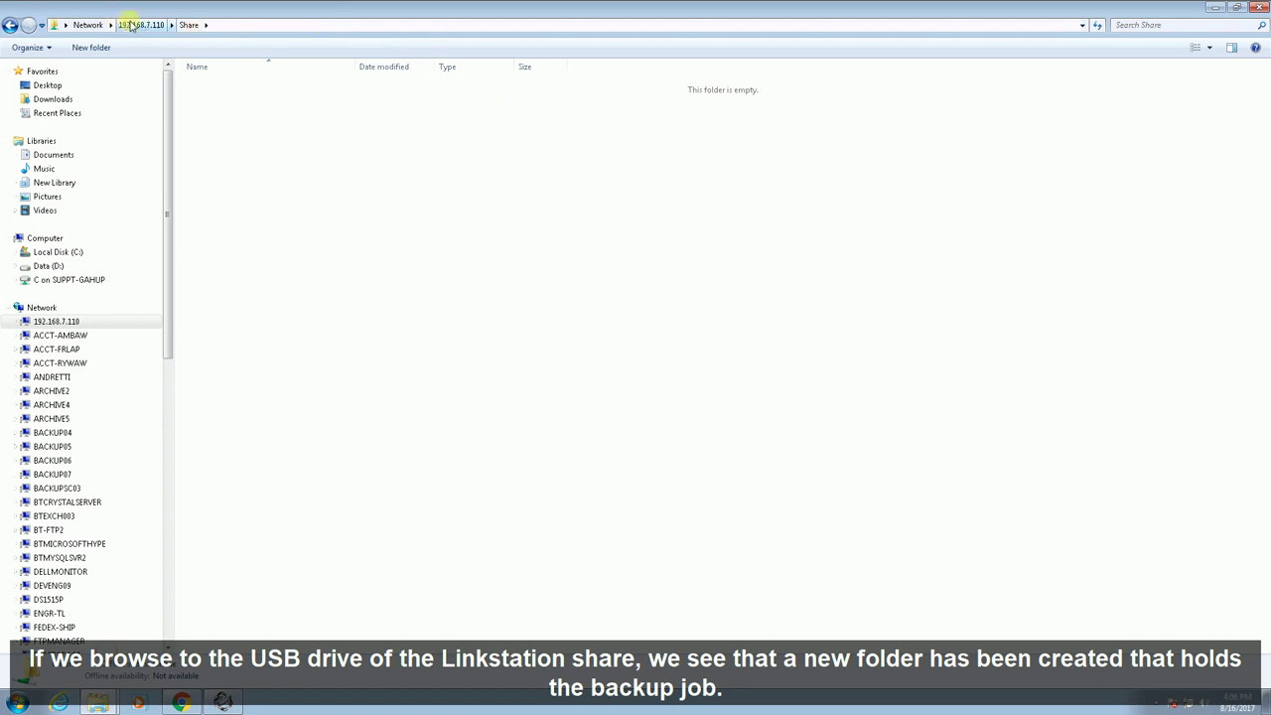
click(130, 24)
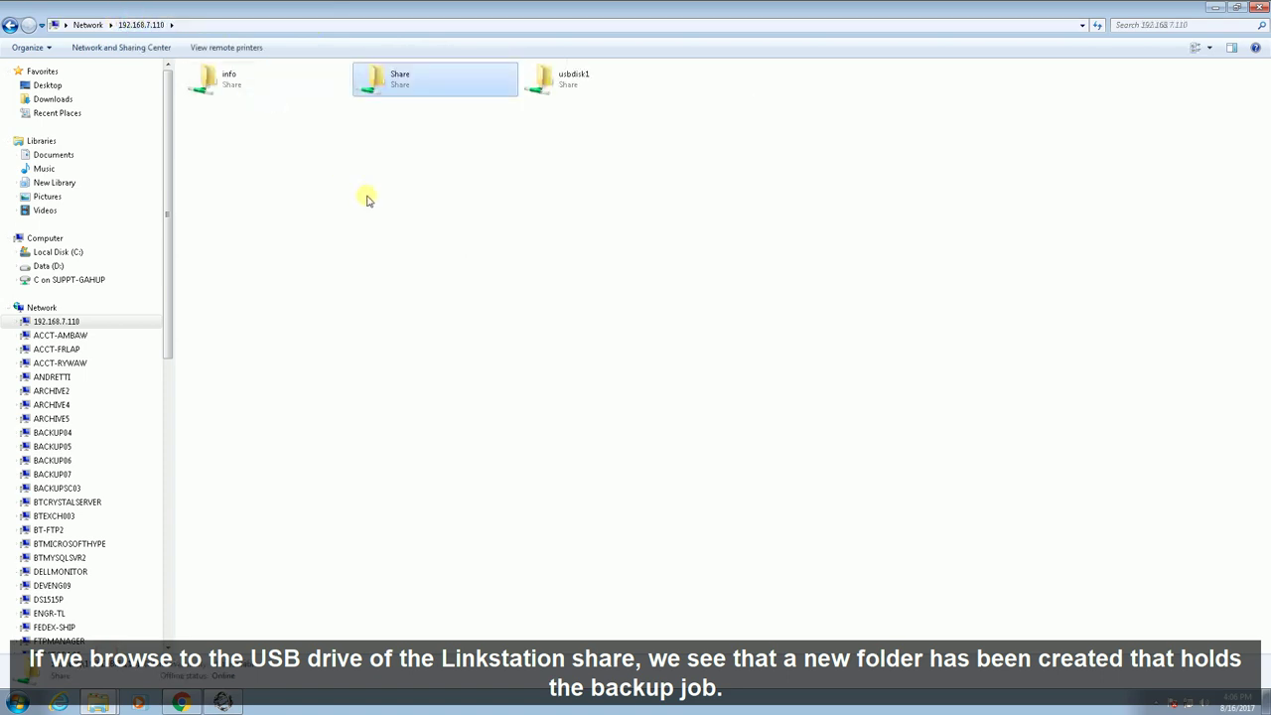
double_click(562, 89)
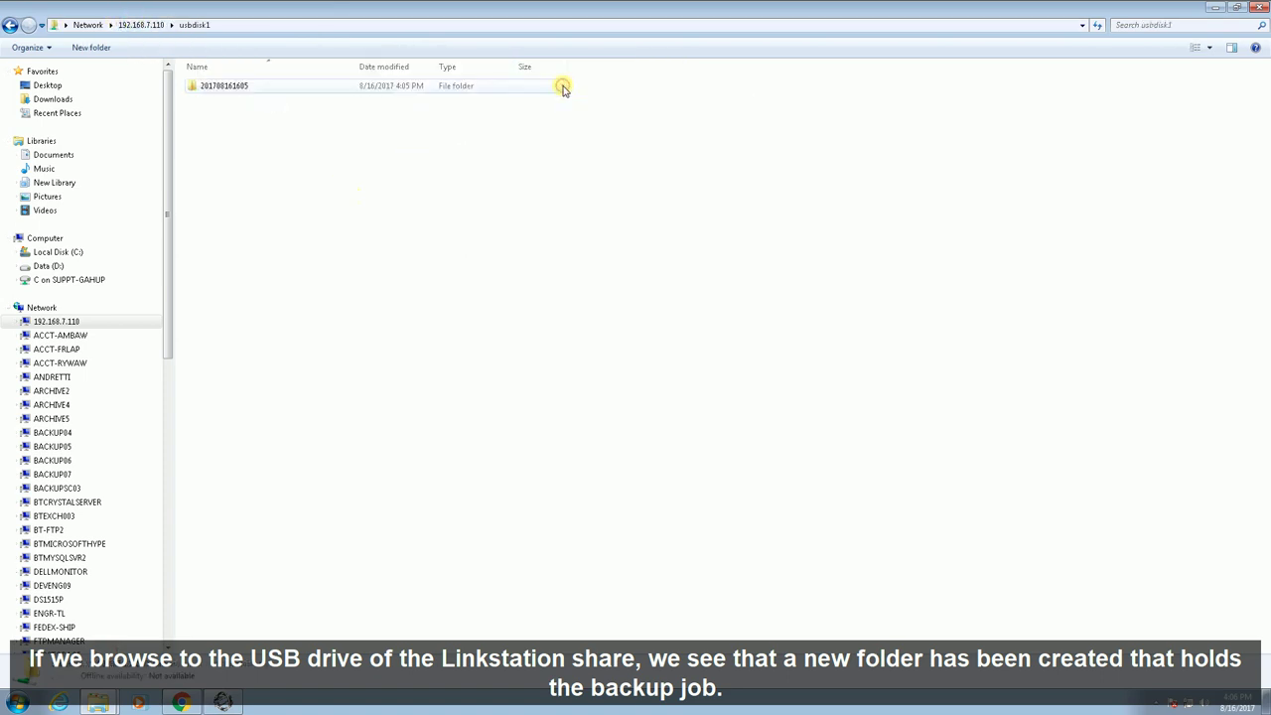
click(299, 94)
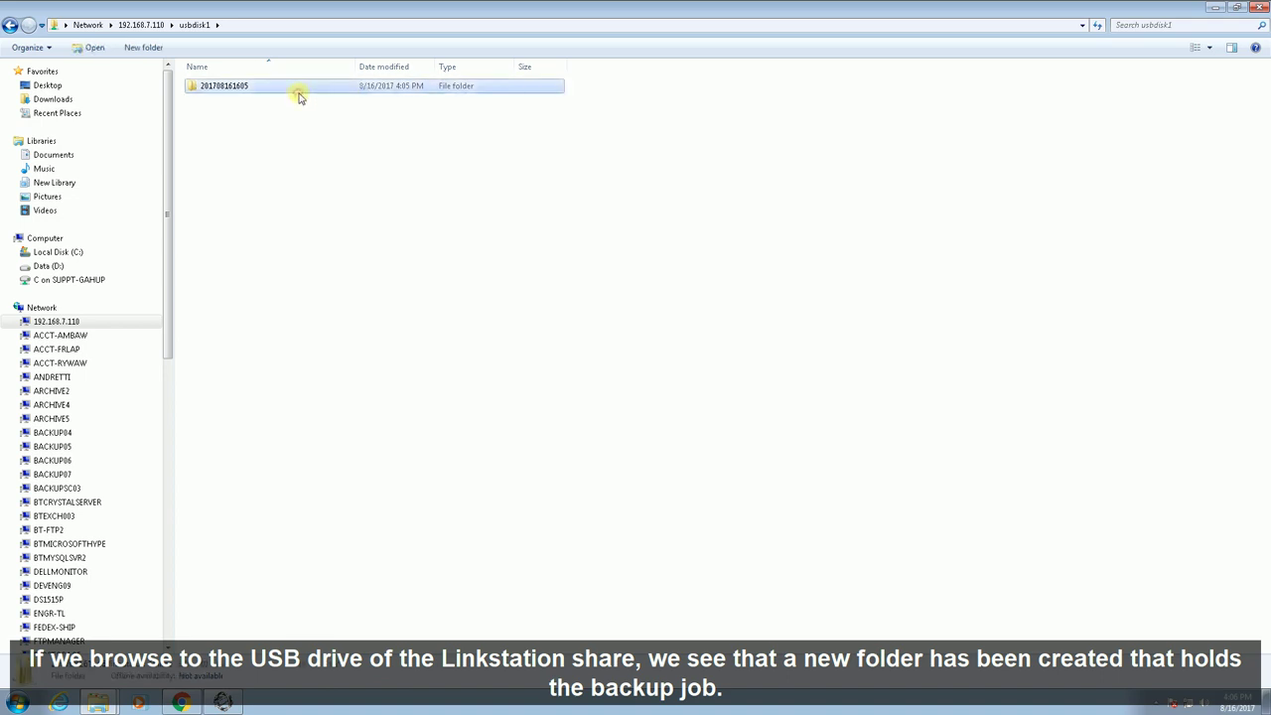
double_click(299, 94)
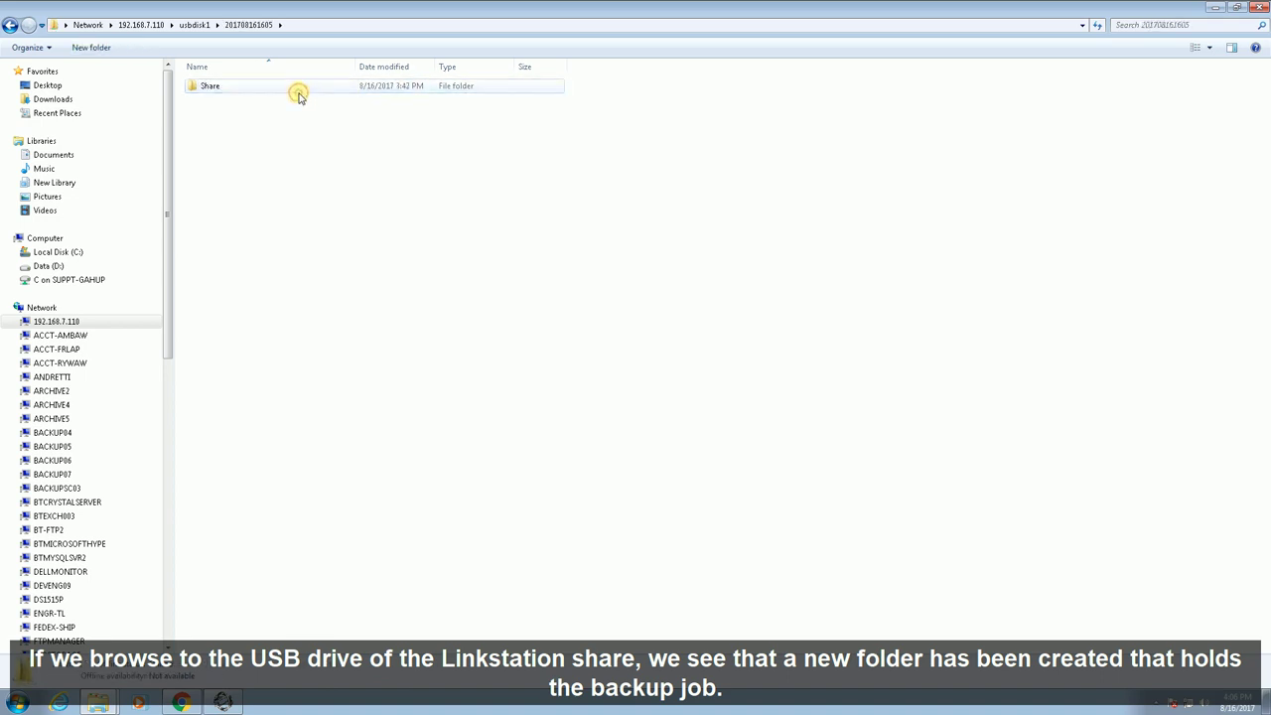